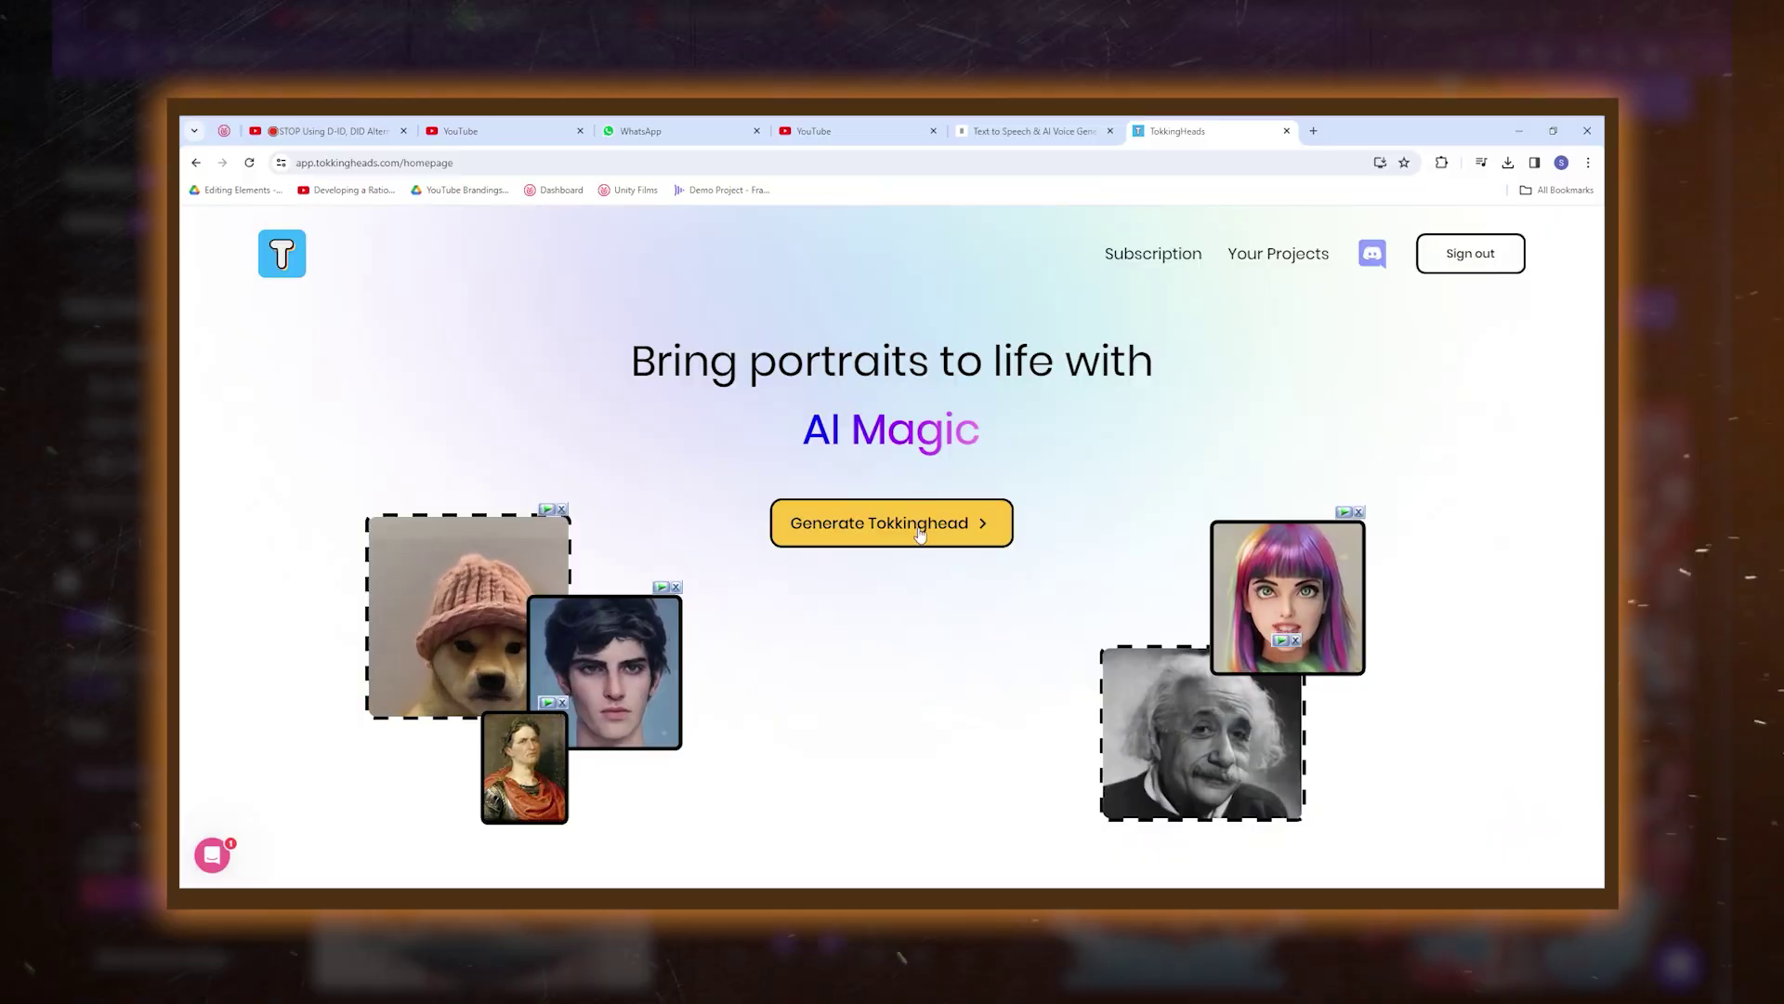
Step: Start a new Tokkinghead in TokkingHeads and proceed past the avatar upload stage
click(919, 526)
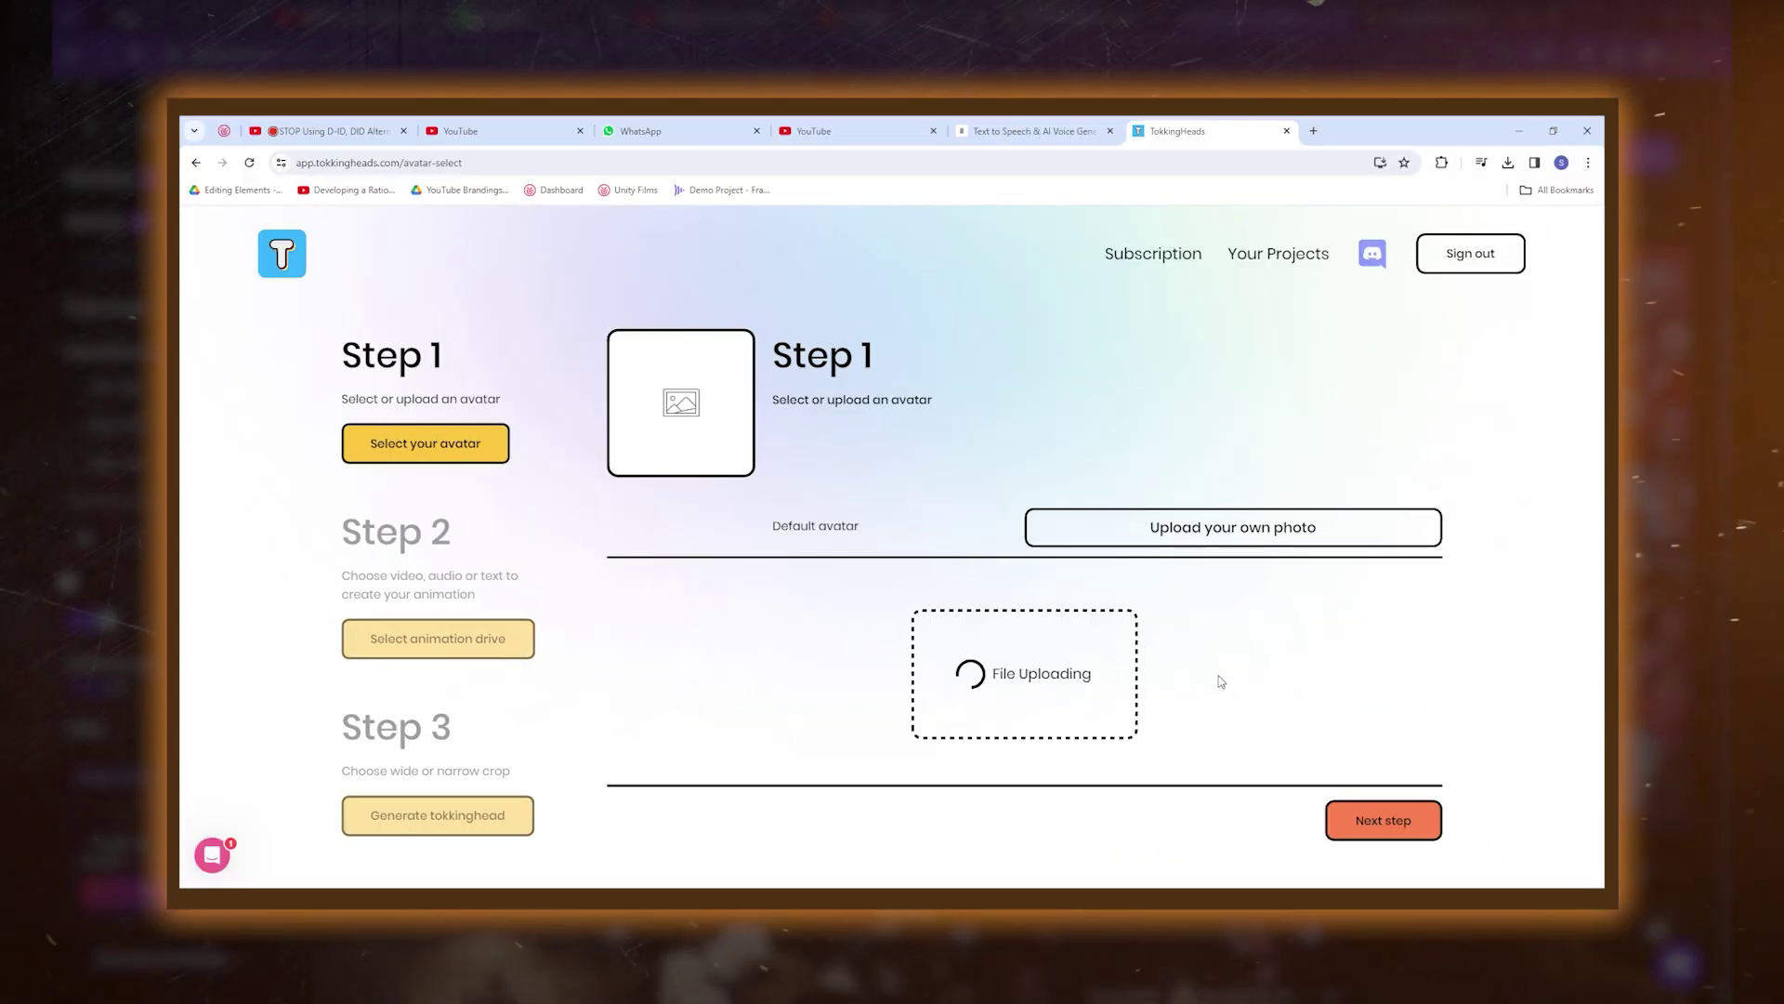
click(1383, 819)
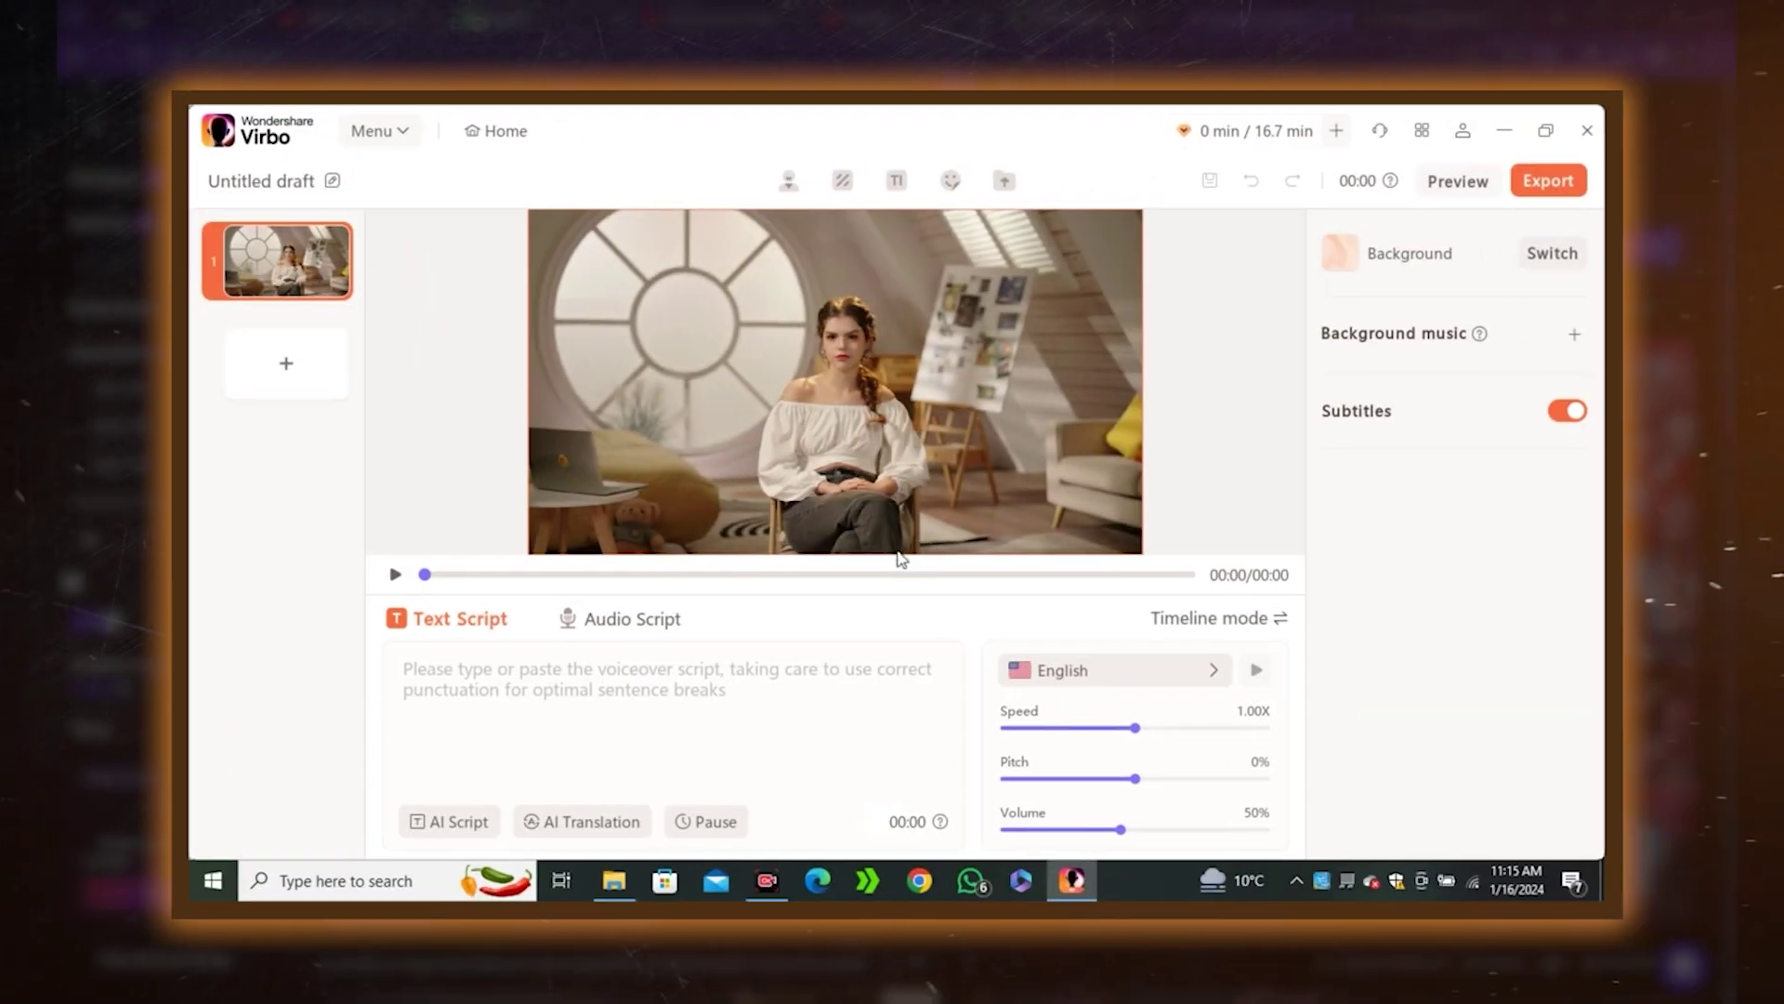
click(450, 669)
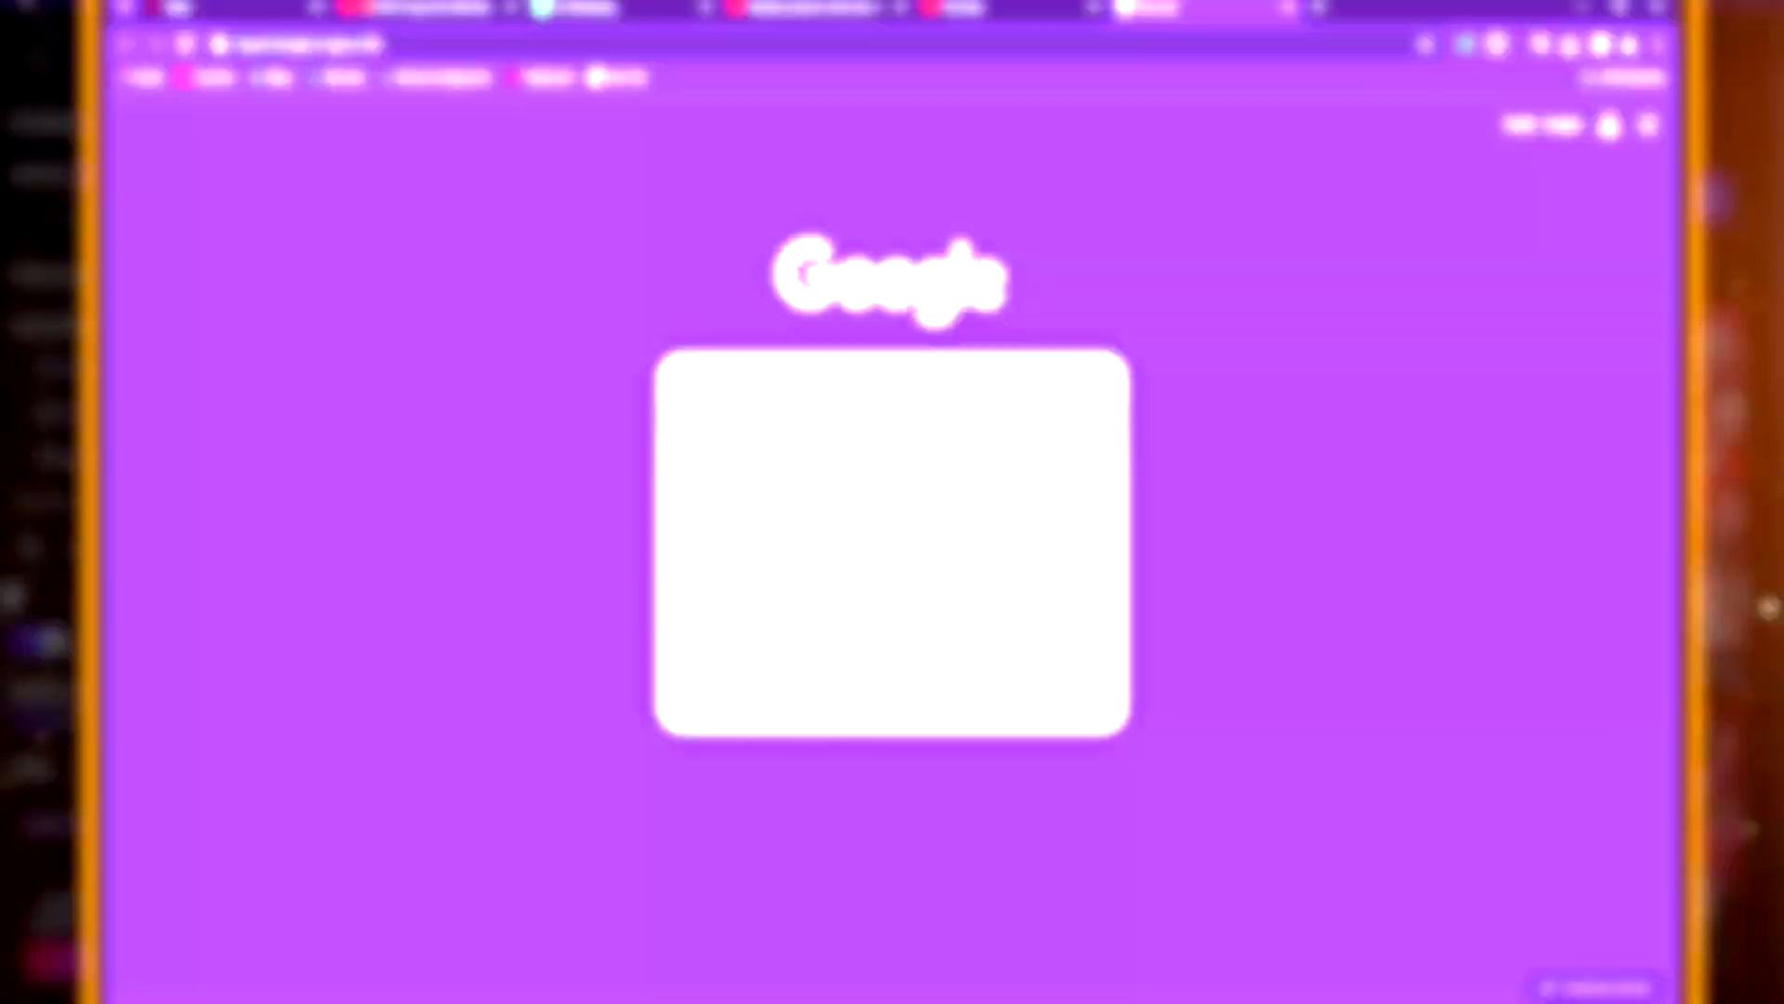
Step: Go to leonardo.ai, start from the account creation option and open the Image Generation tool
text(ler)
text(onardo.ai)
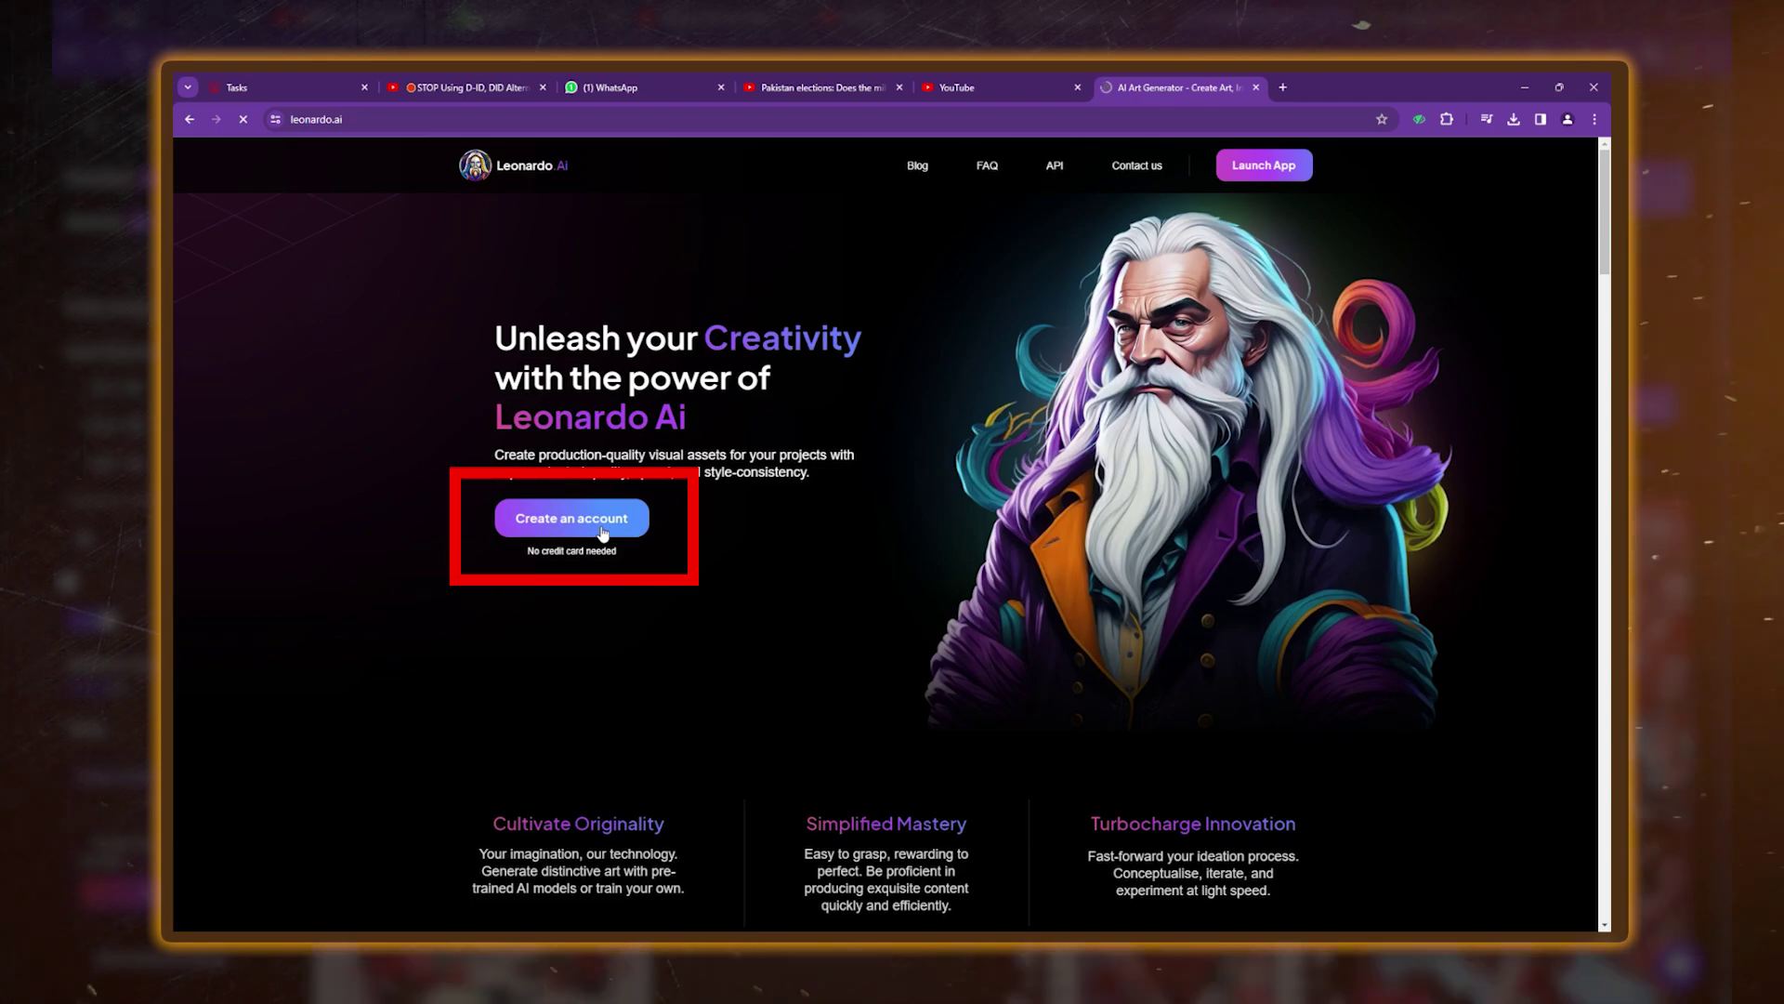
click(603, 533)
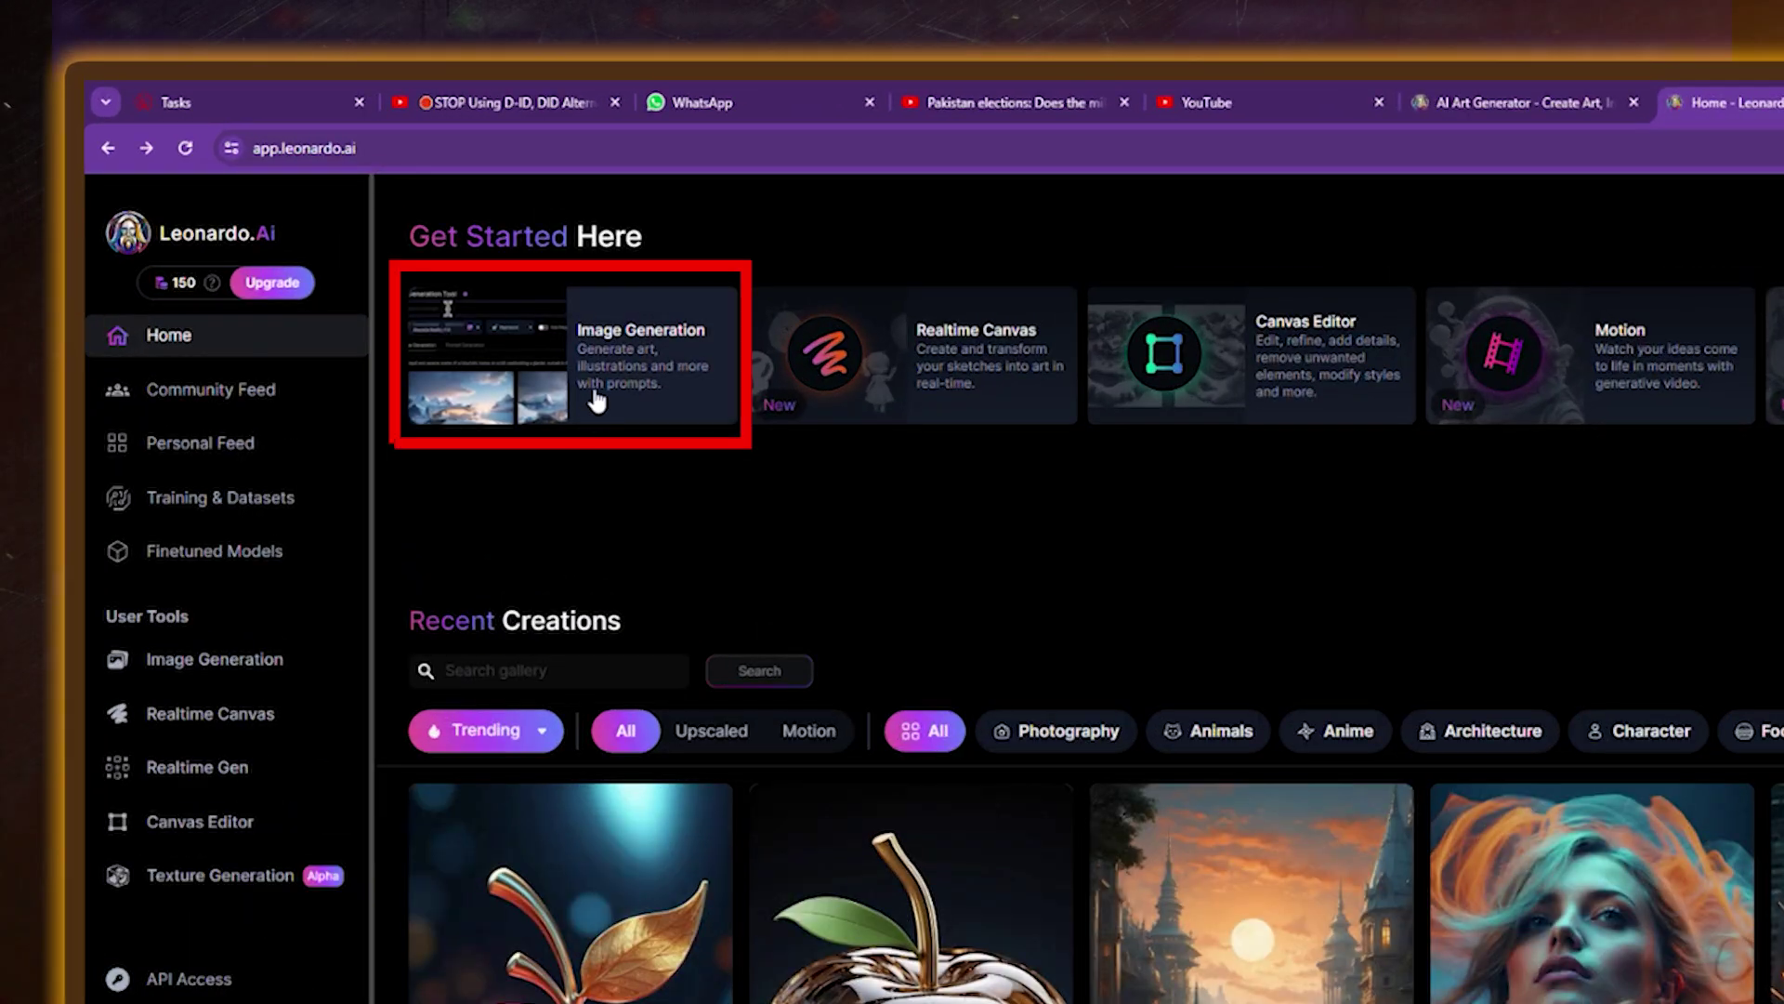
click(607, 367)
Step: Generate images from the prompt "provide an image that shows the solemn impression of South Korean martial arts master" and look over the resulting portraits
text(prov)
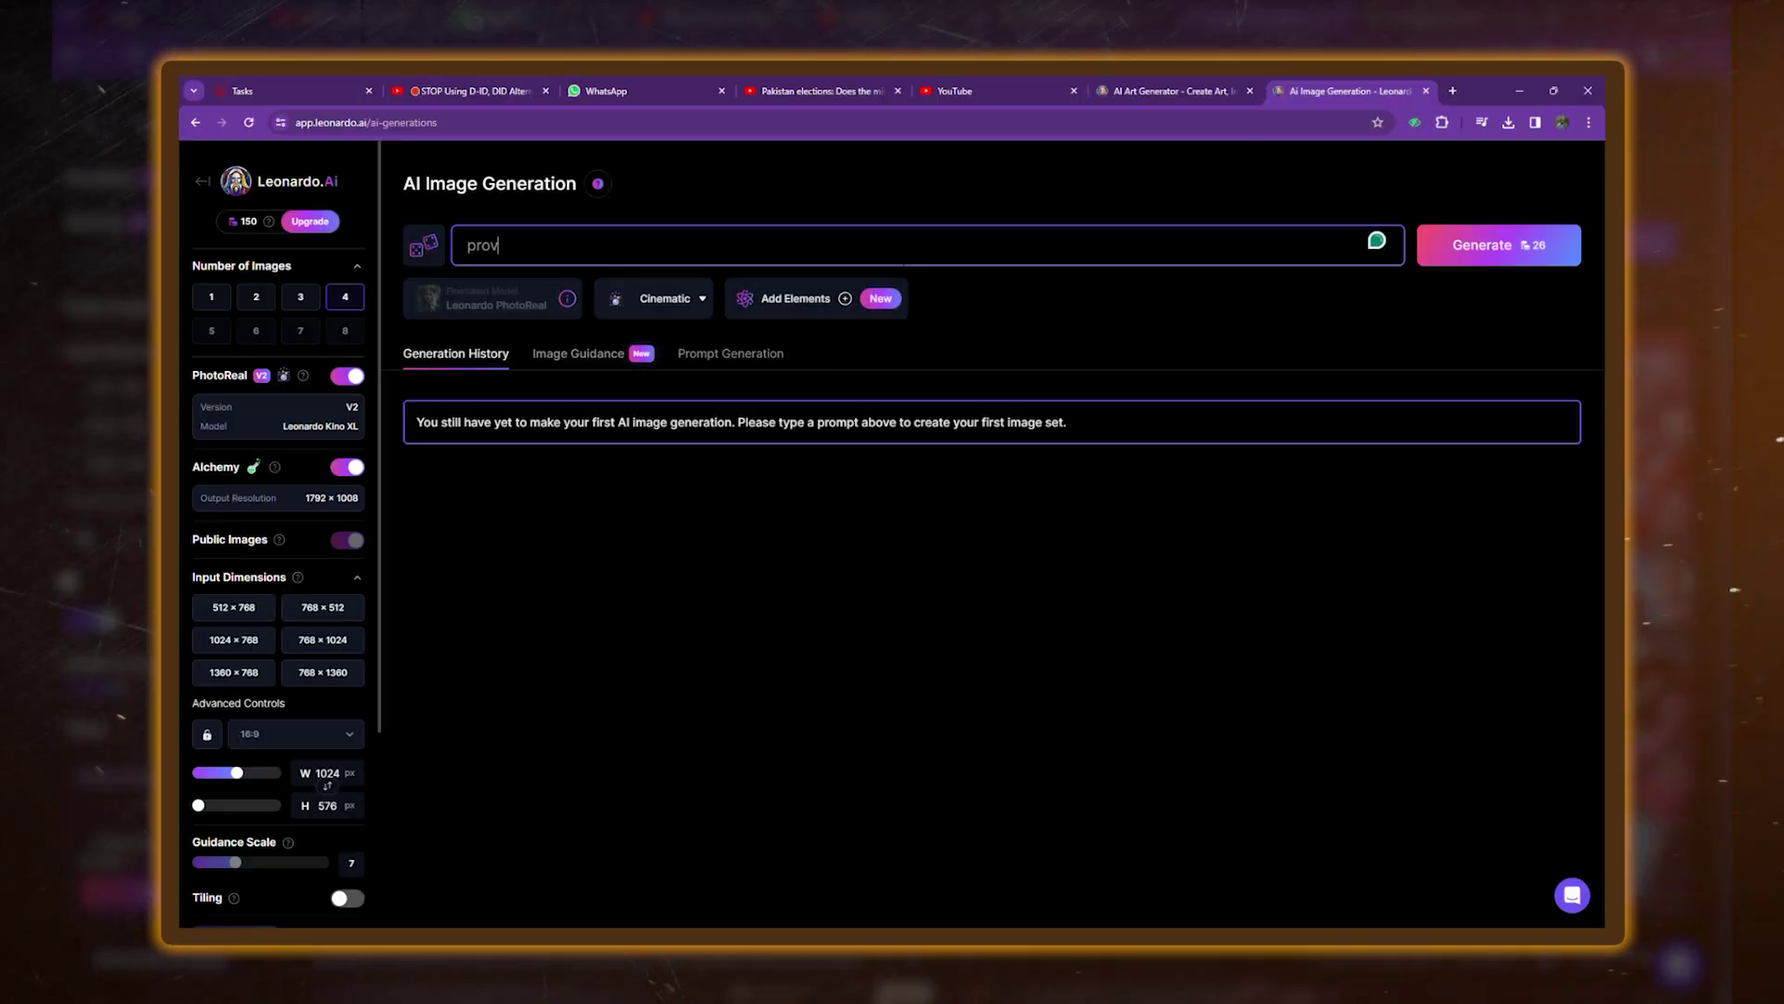
text(ide an image that shows solemn impression of south kor)
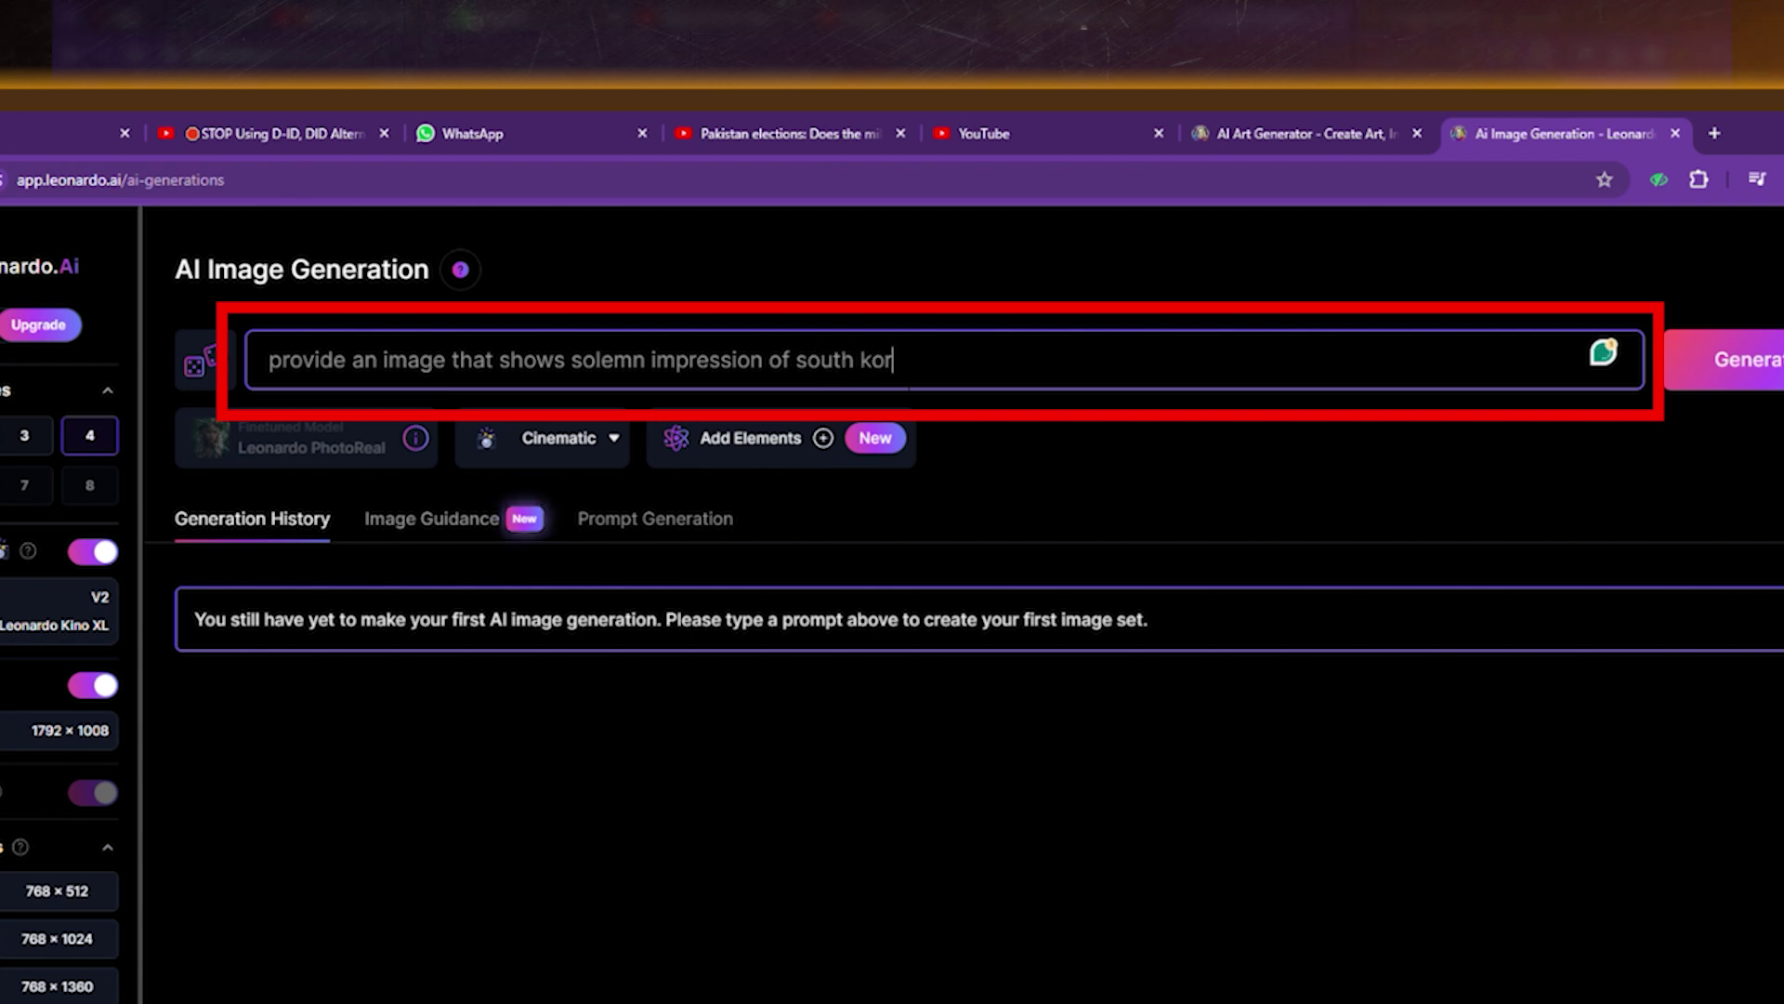
text(ean meterial art)
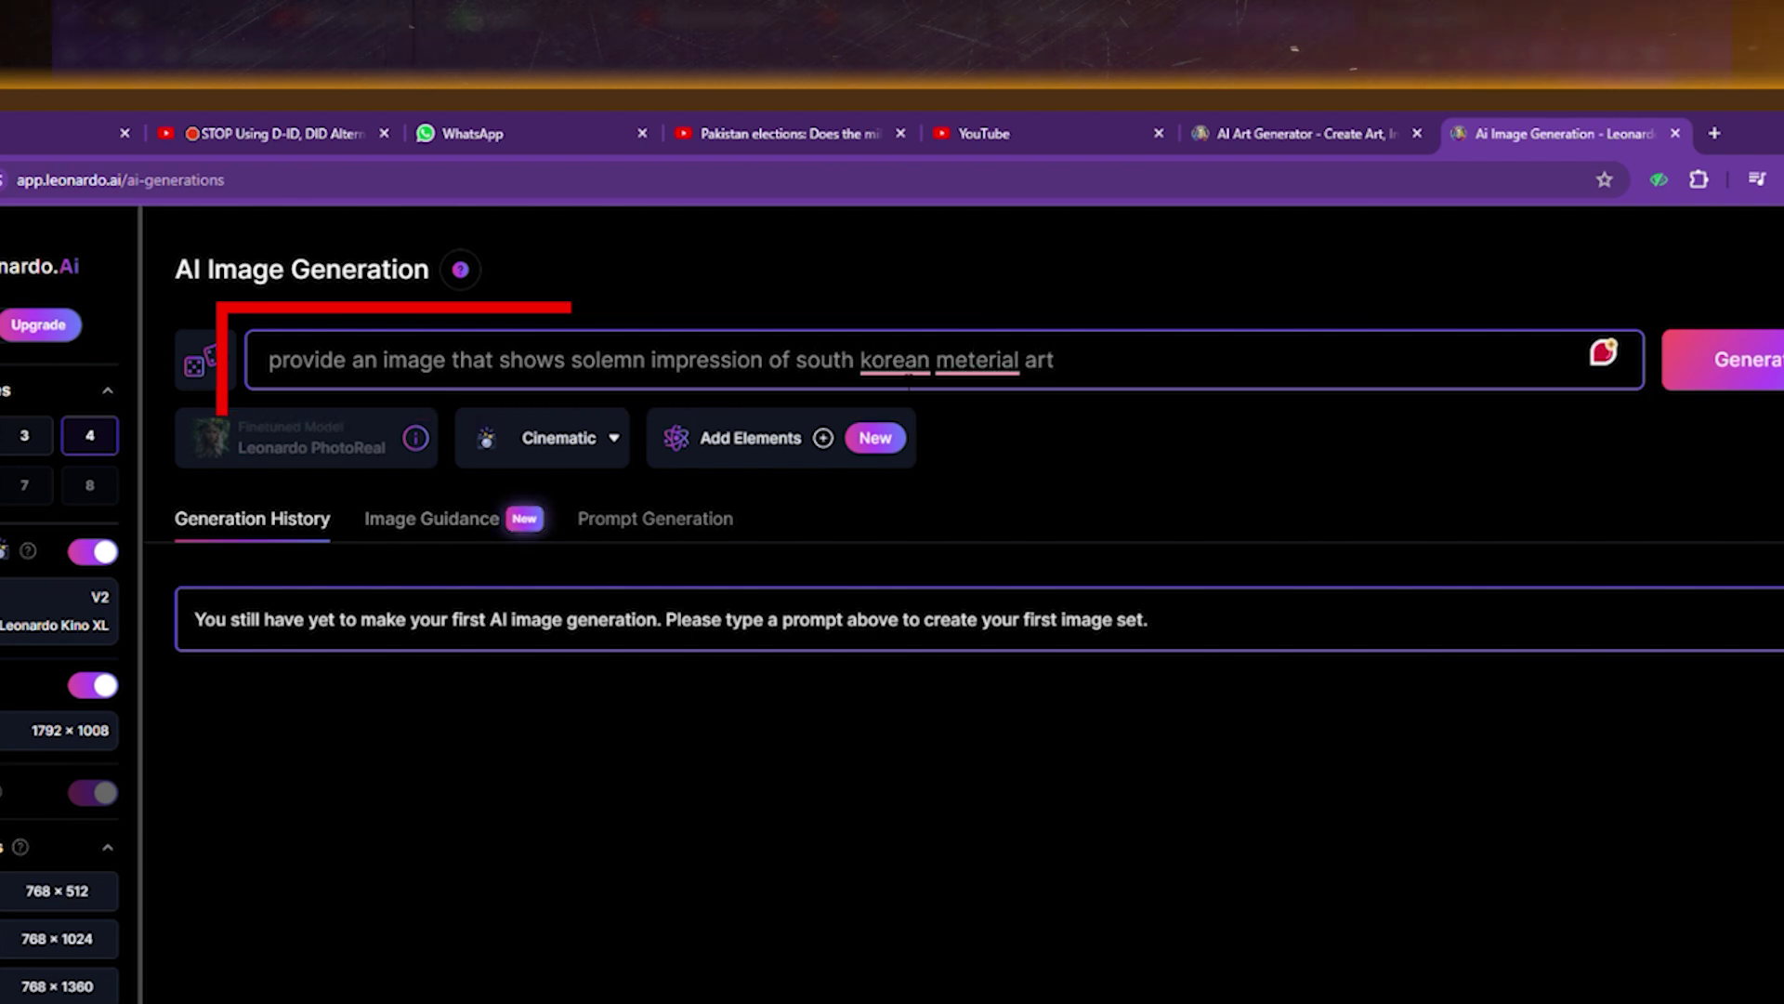
text( master)
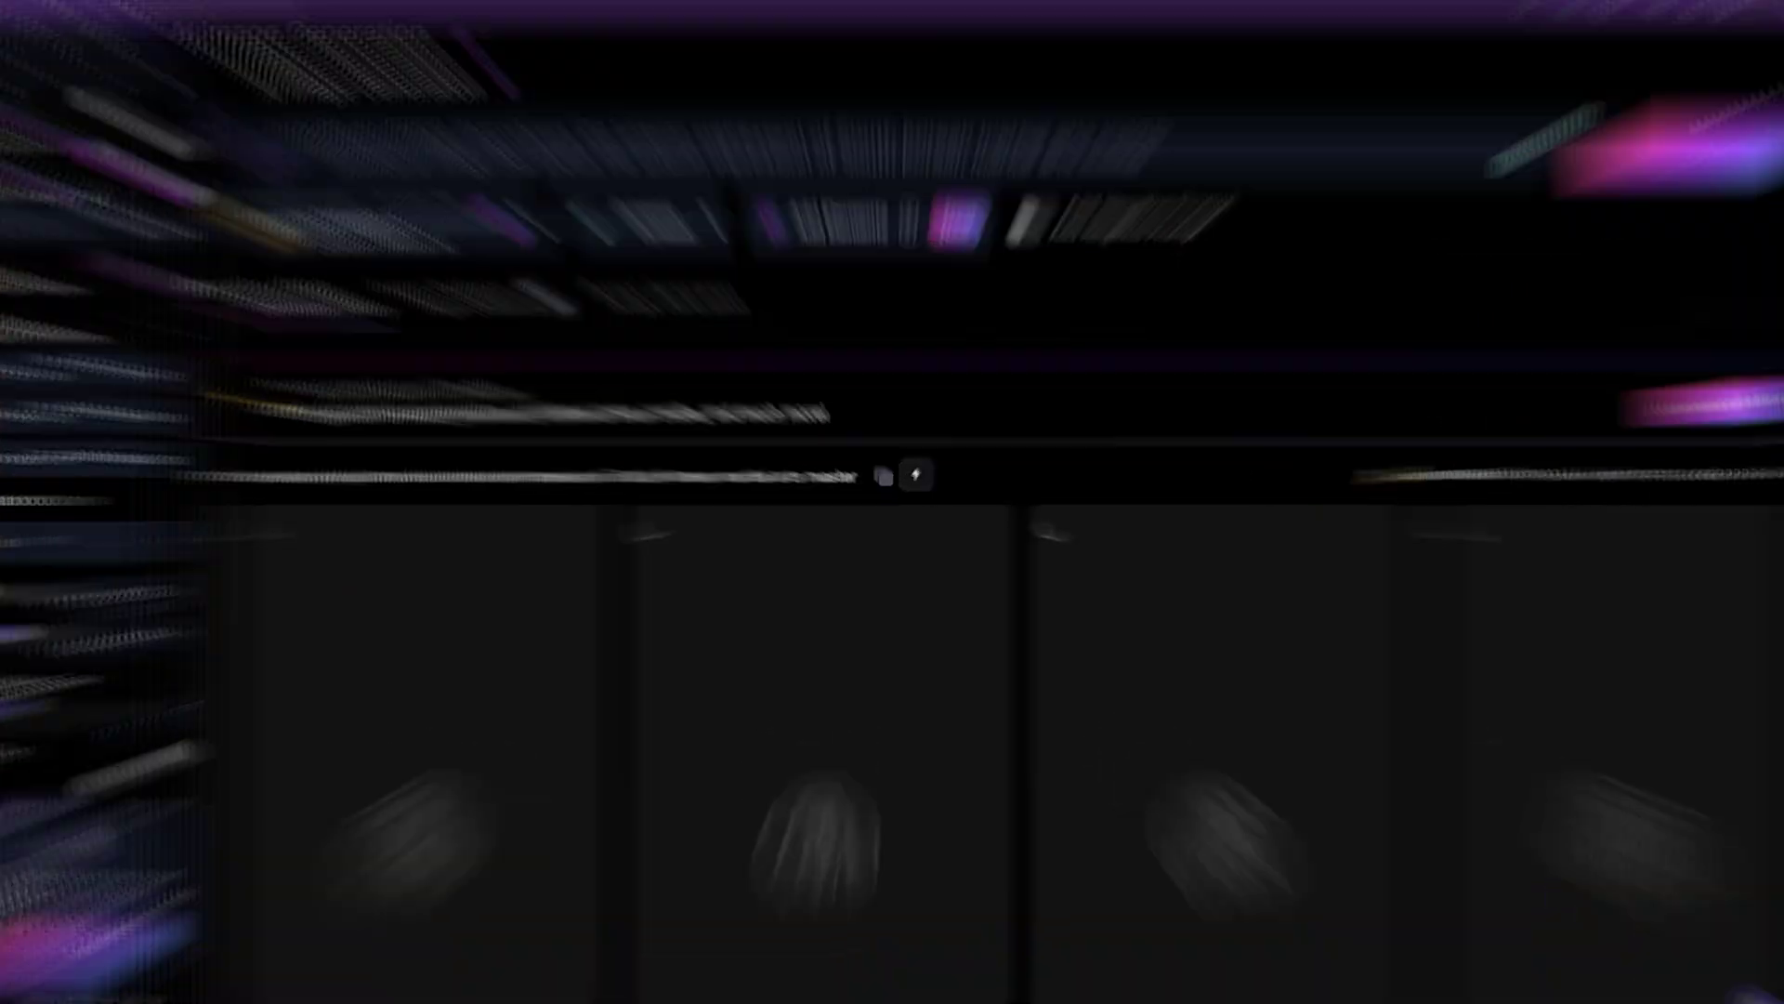
scroll(1169, 585, down, 2)
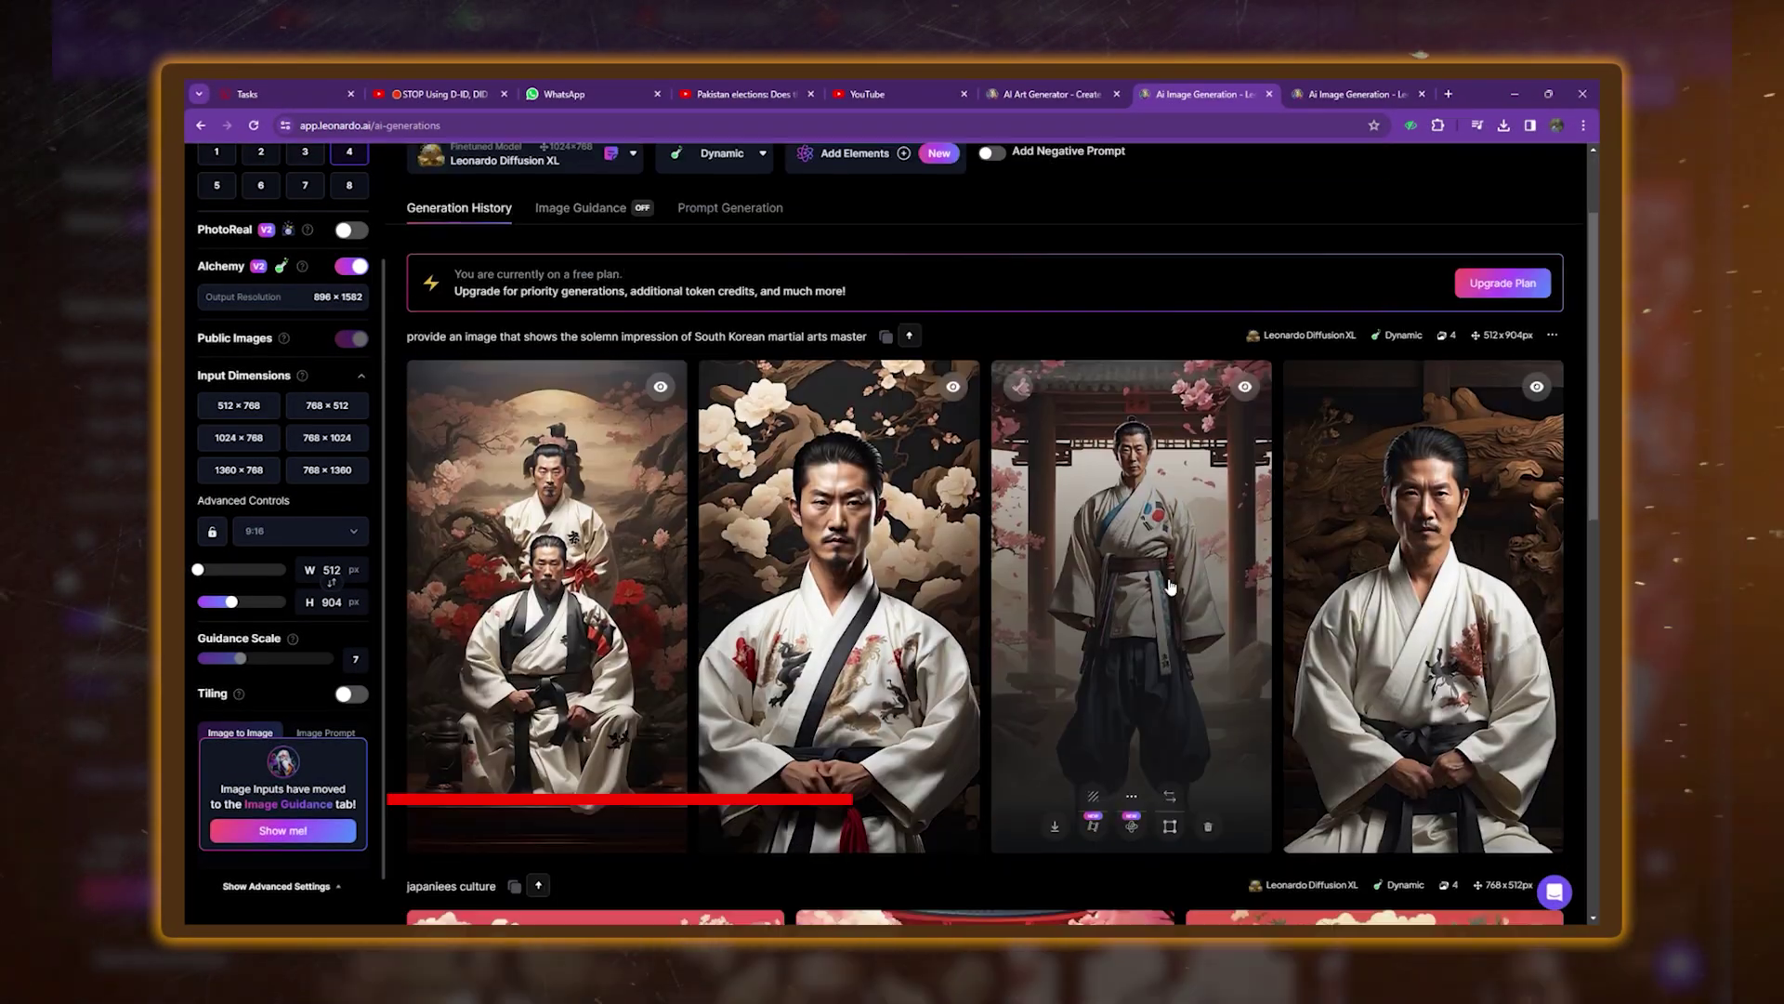
scroll(1170, 585, down, 1)
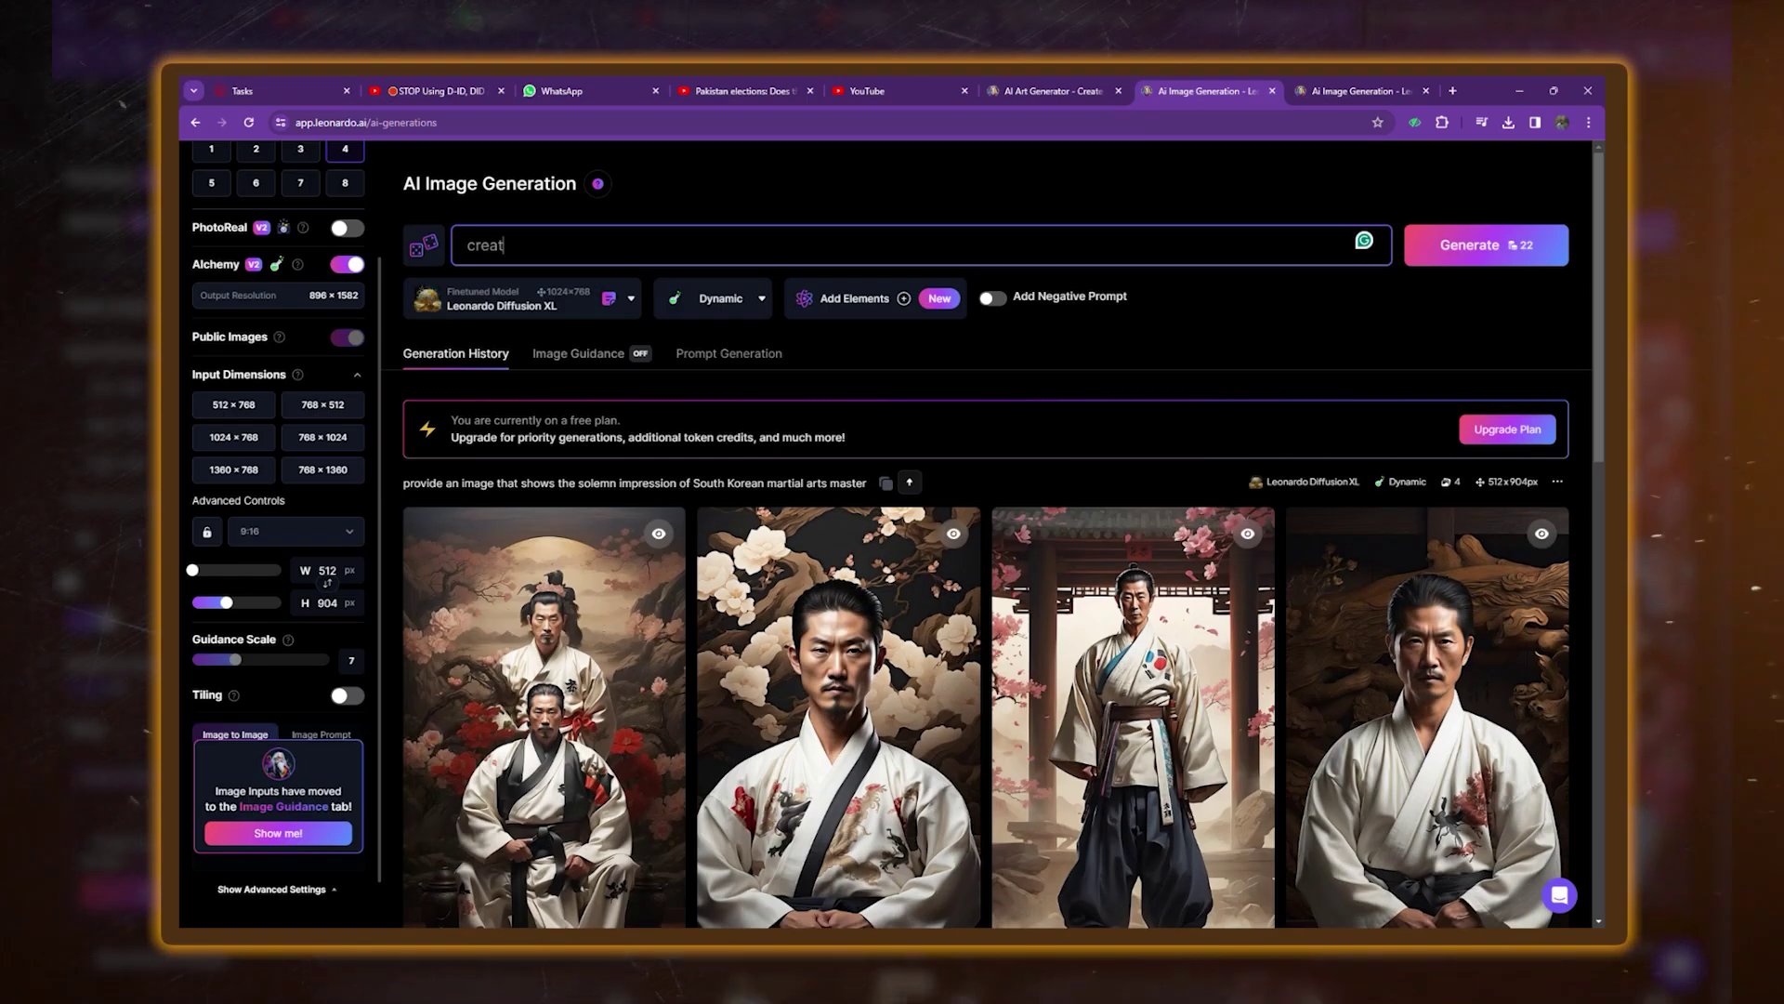
Step: Generate a set of images from the prompt "create an image of japanies culture"
text(an image)
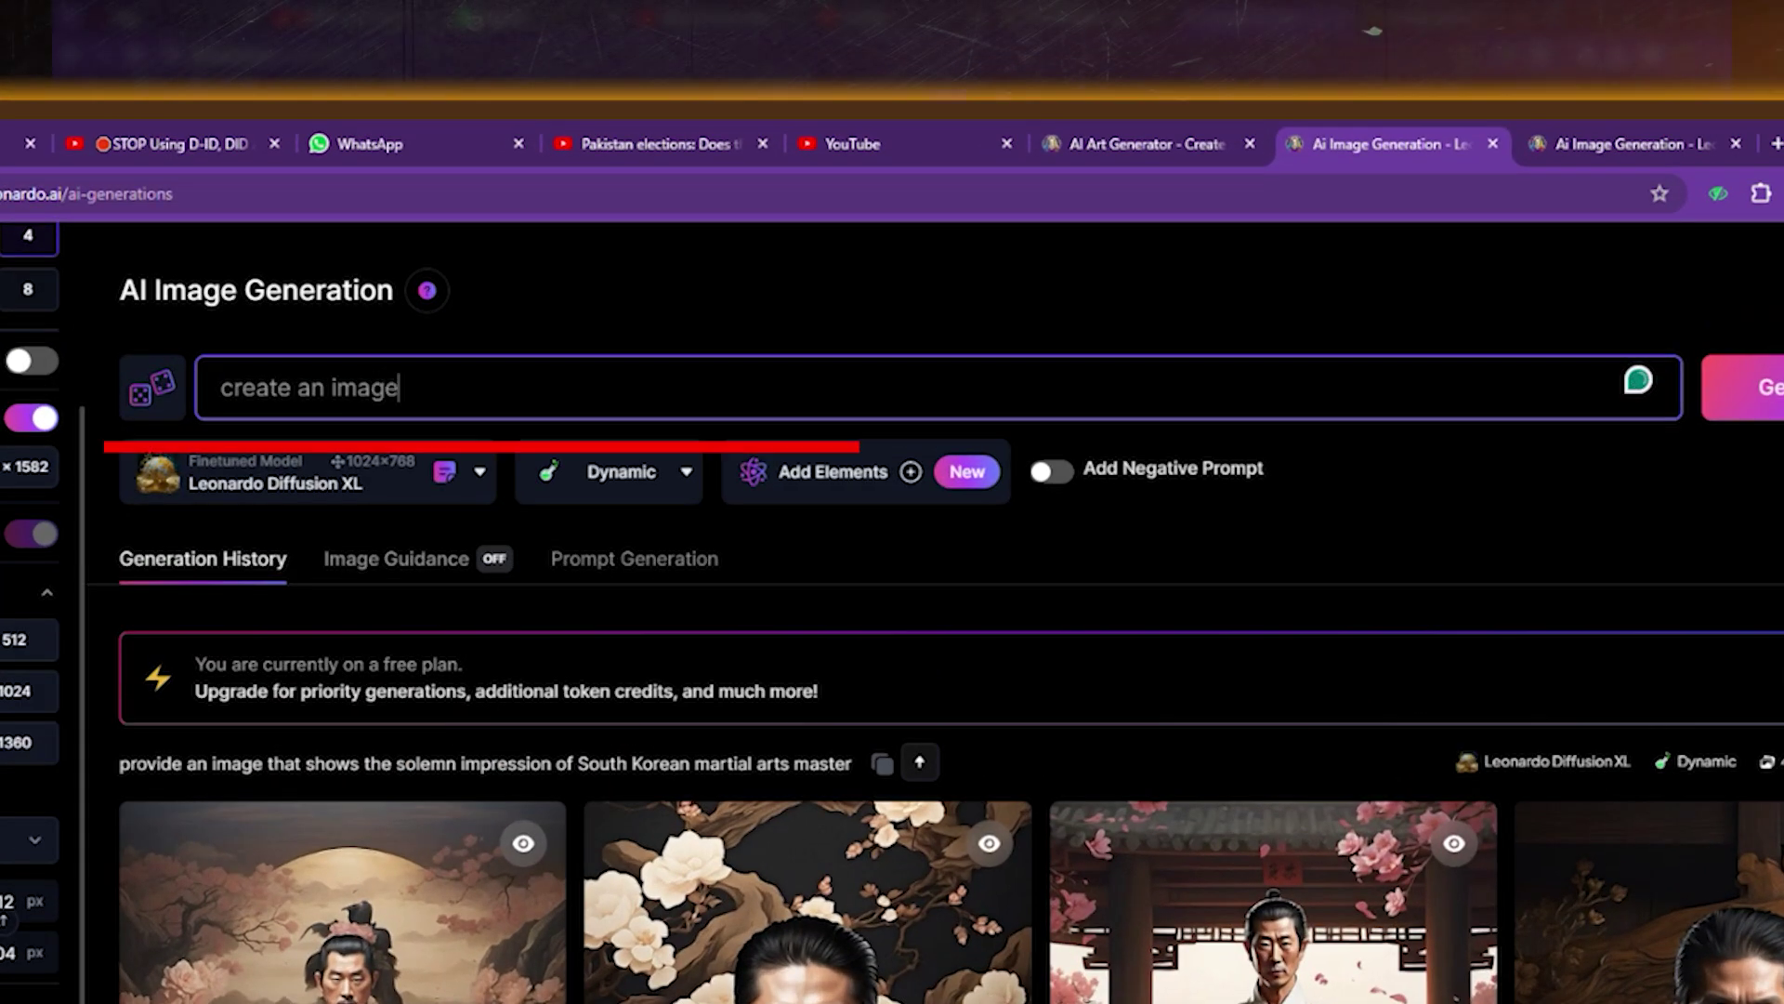
text( of japanies culture)
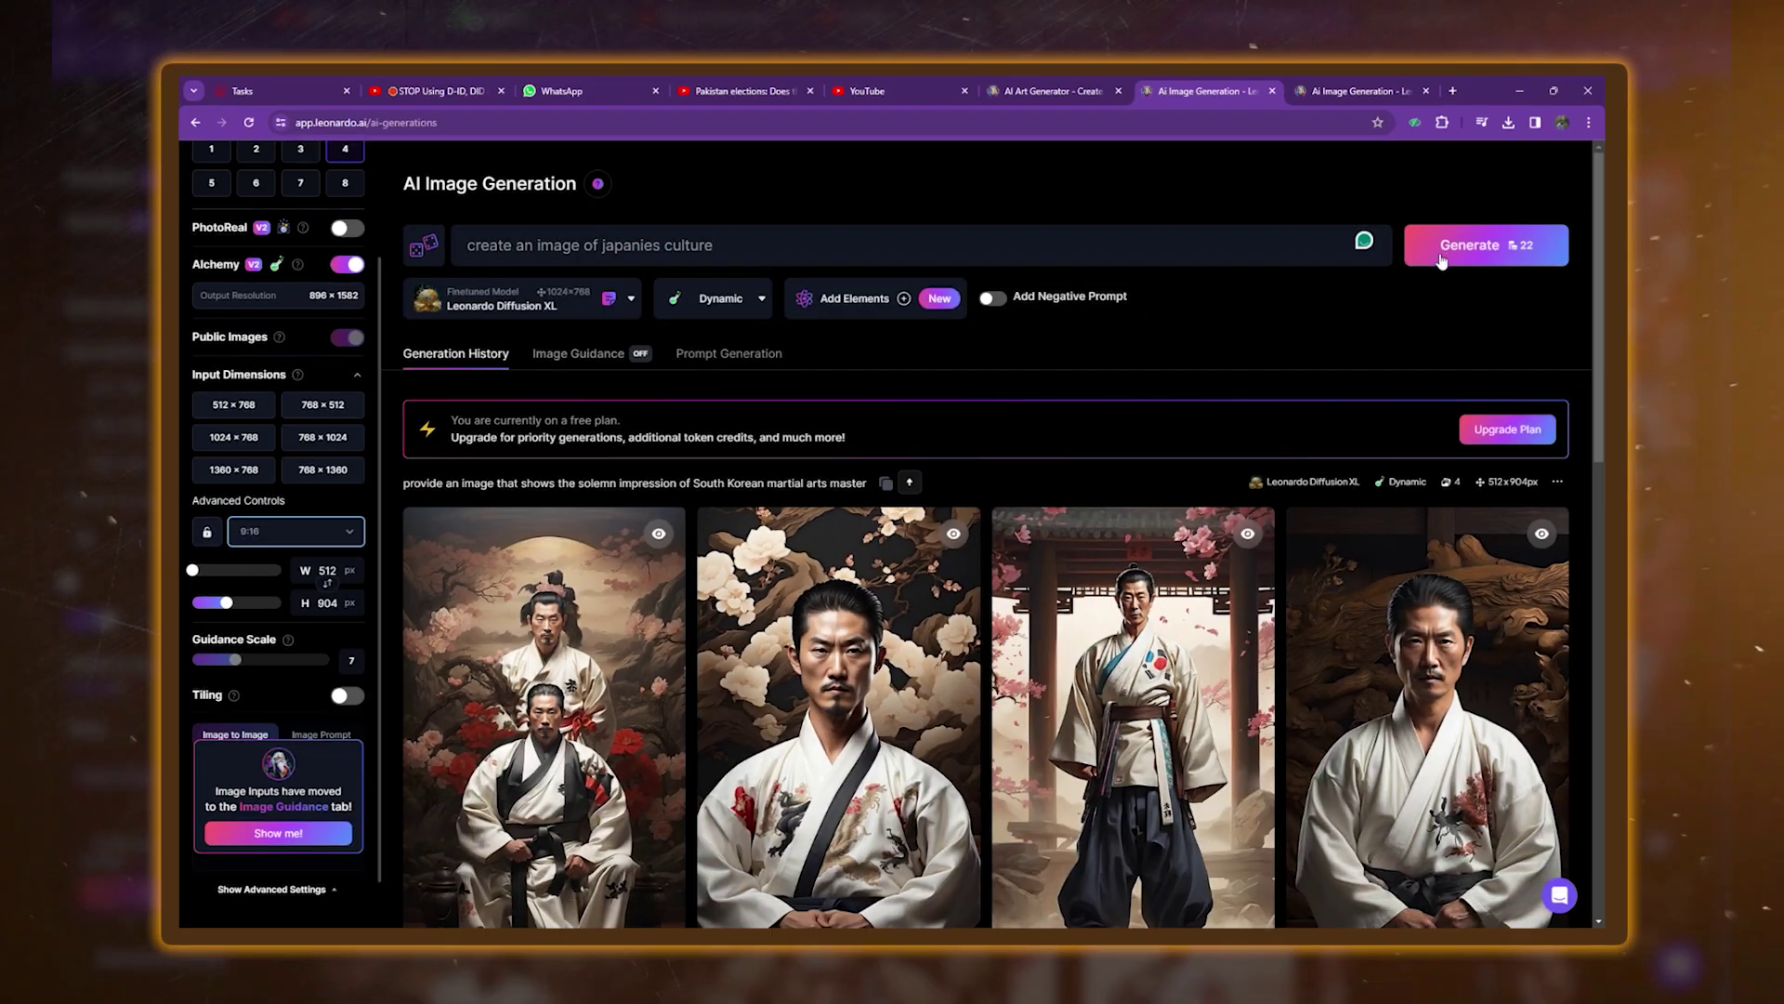
key(Return)
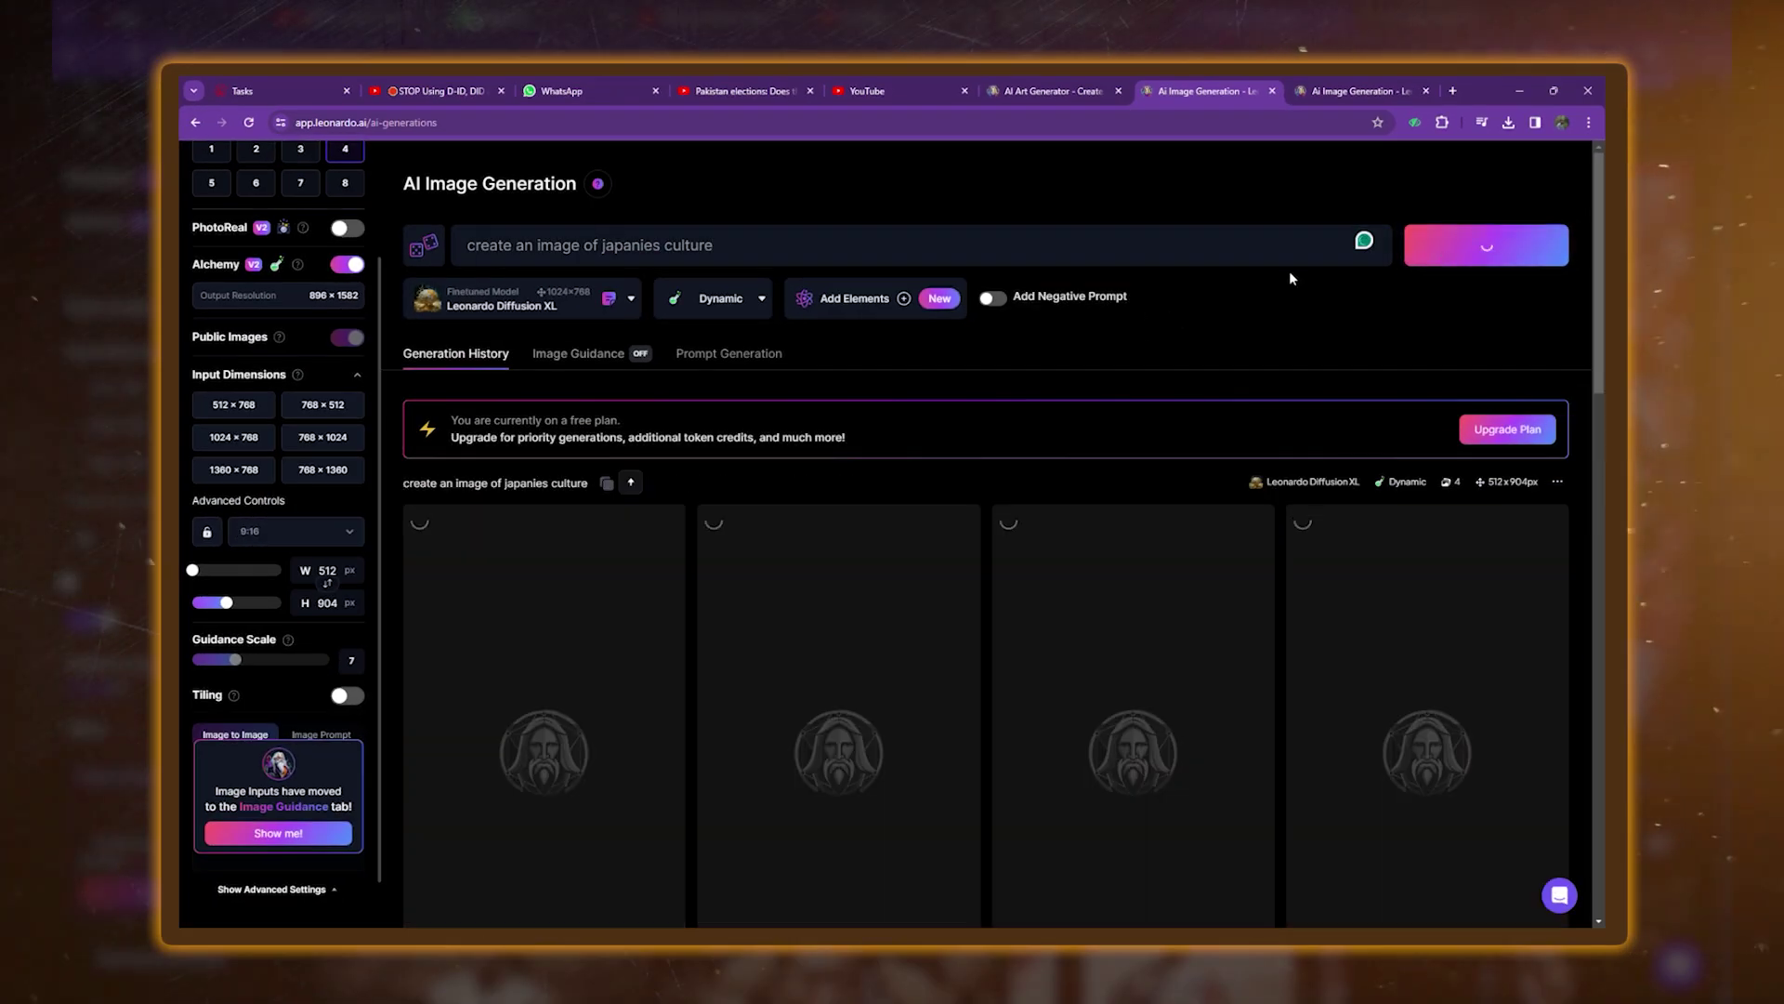
Step: Go to leonardo.ai and open the Image Generation tool from its home page
text(l)
text(eronardo.ai)
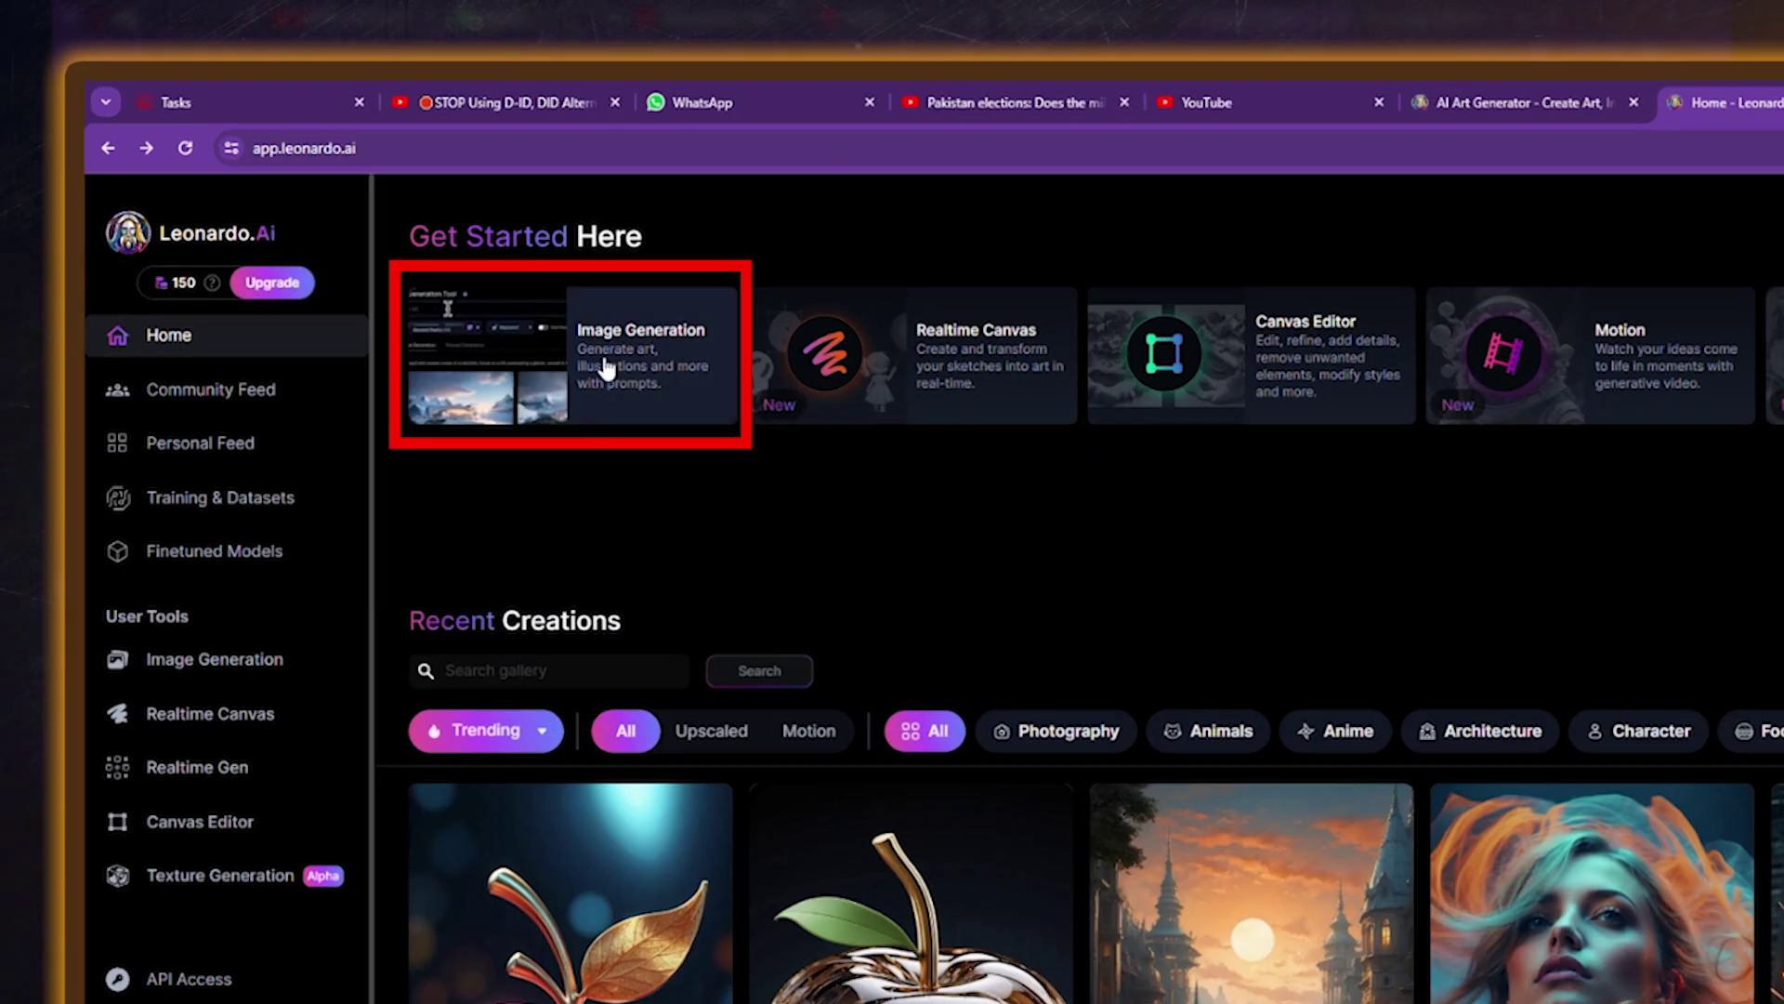
click(589, 422)
Step: Generate images from the prompt "provide an image that shows the solemn impression of South Korean martial arts master" and select the second portrait
text(provid)
text(e an image that shows solemn impression of south korean)
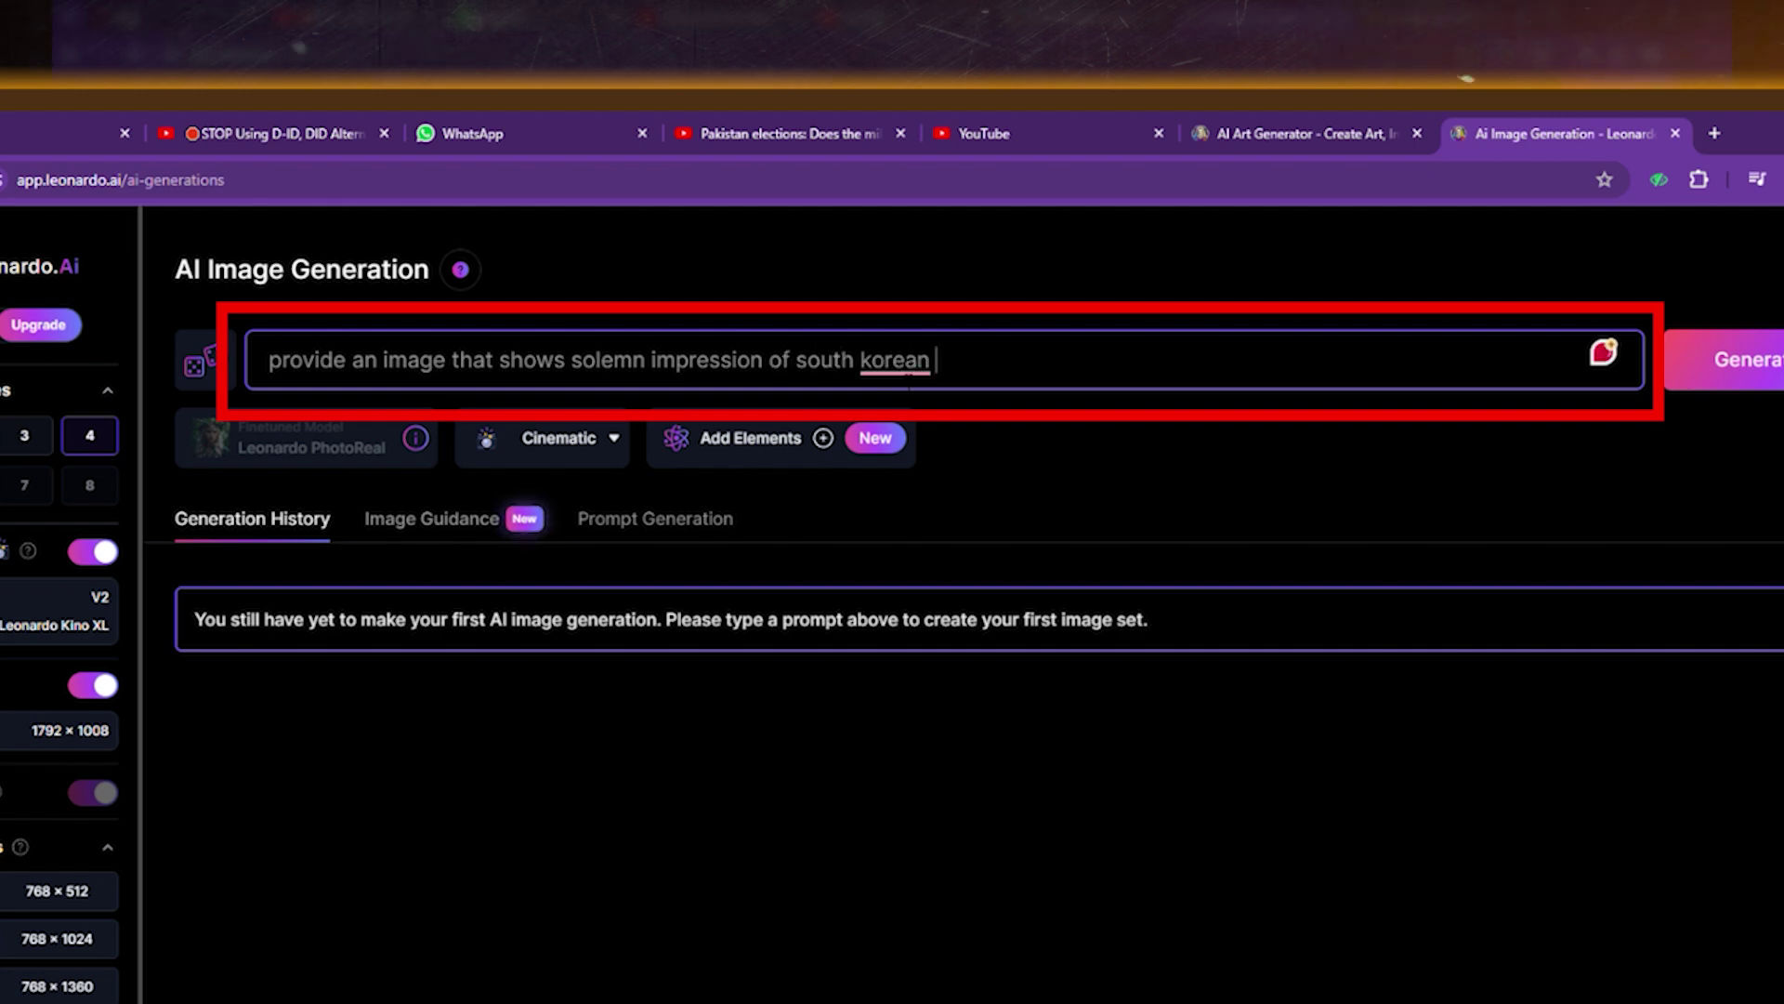
text( meterial arts master)
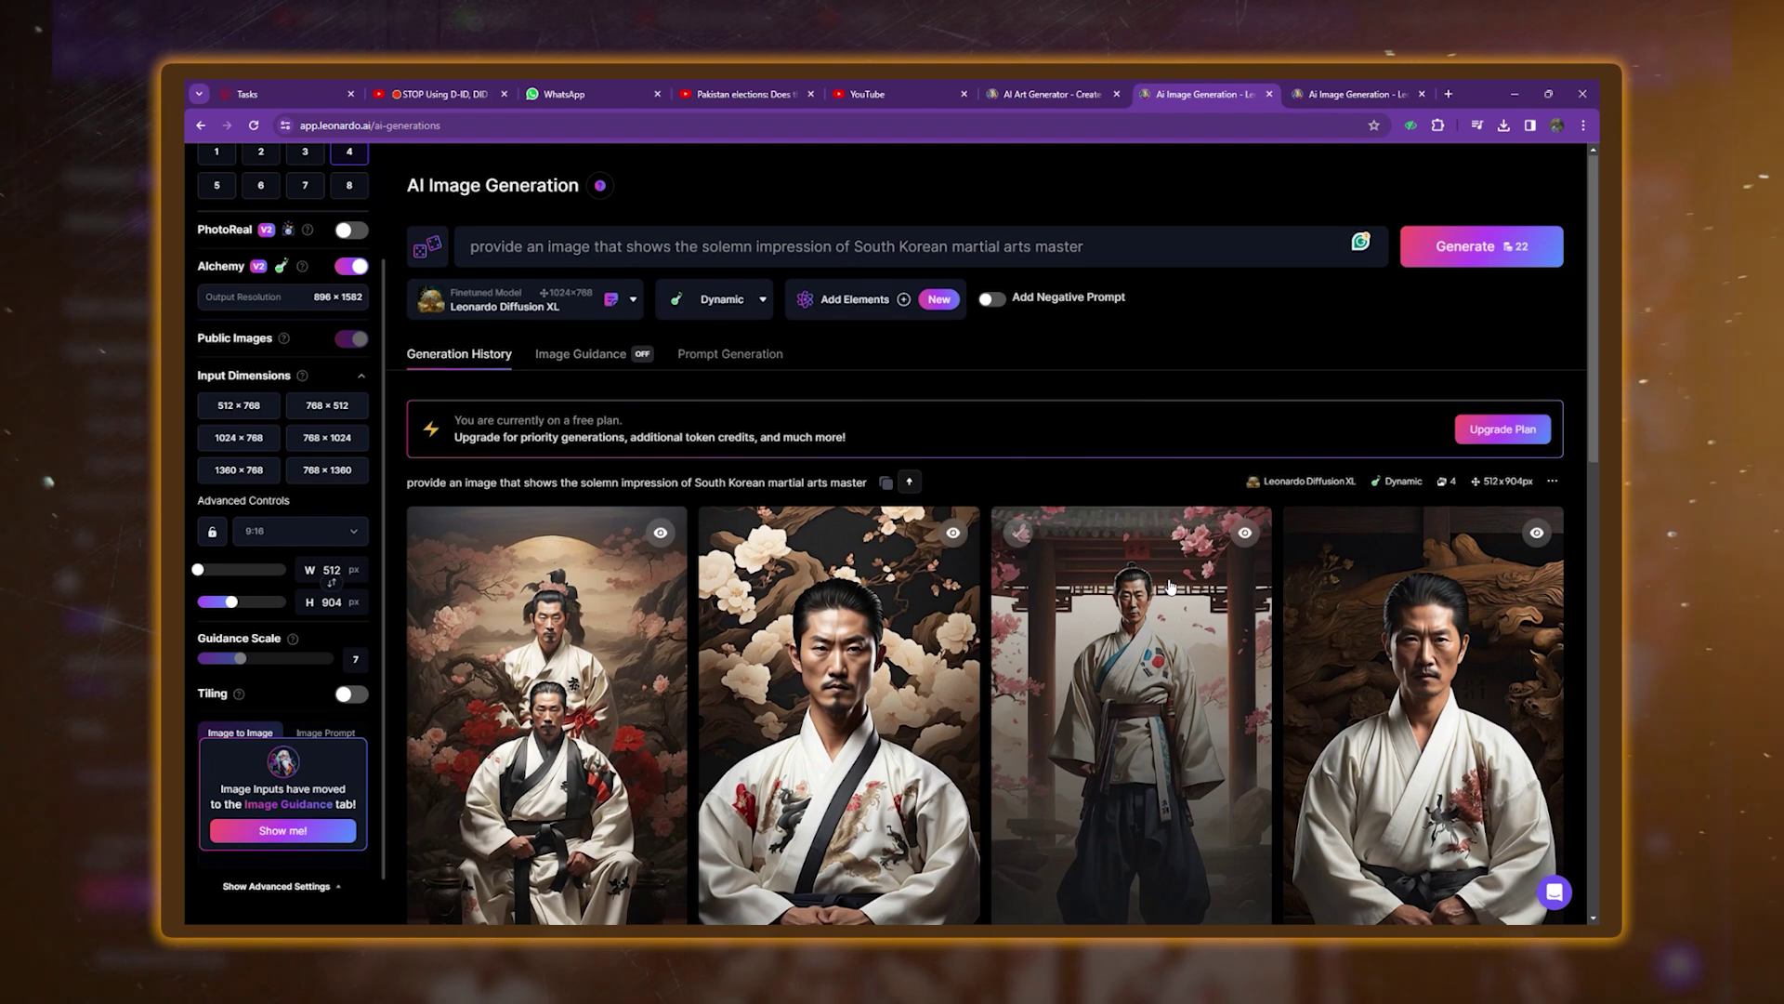
scroll(1170, 586, down, 3)
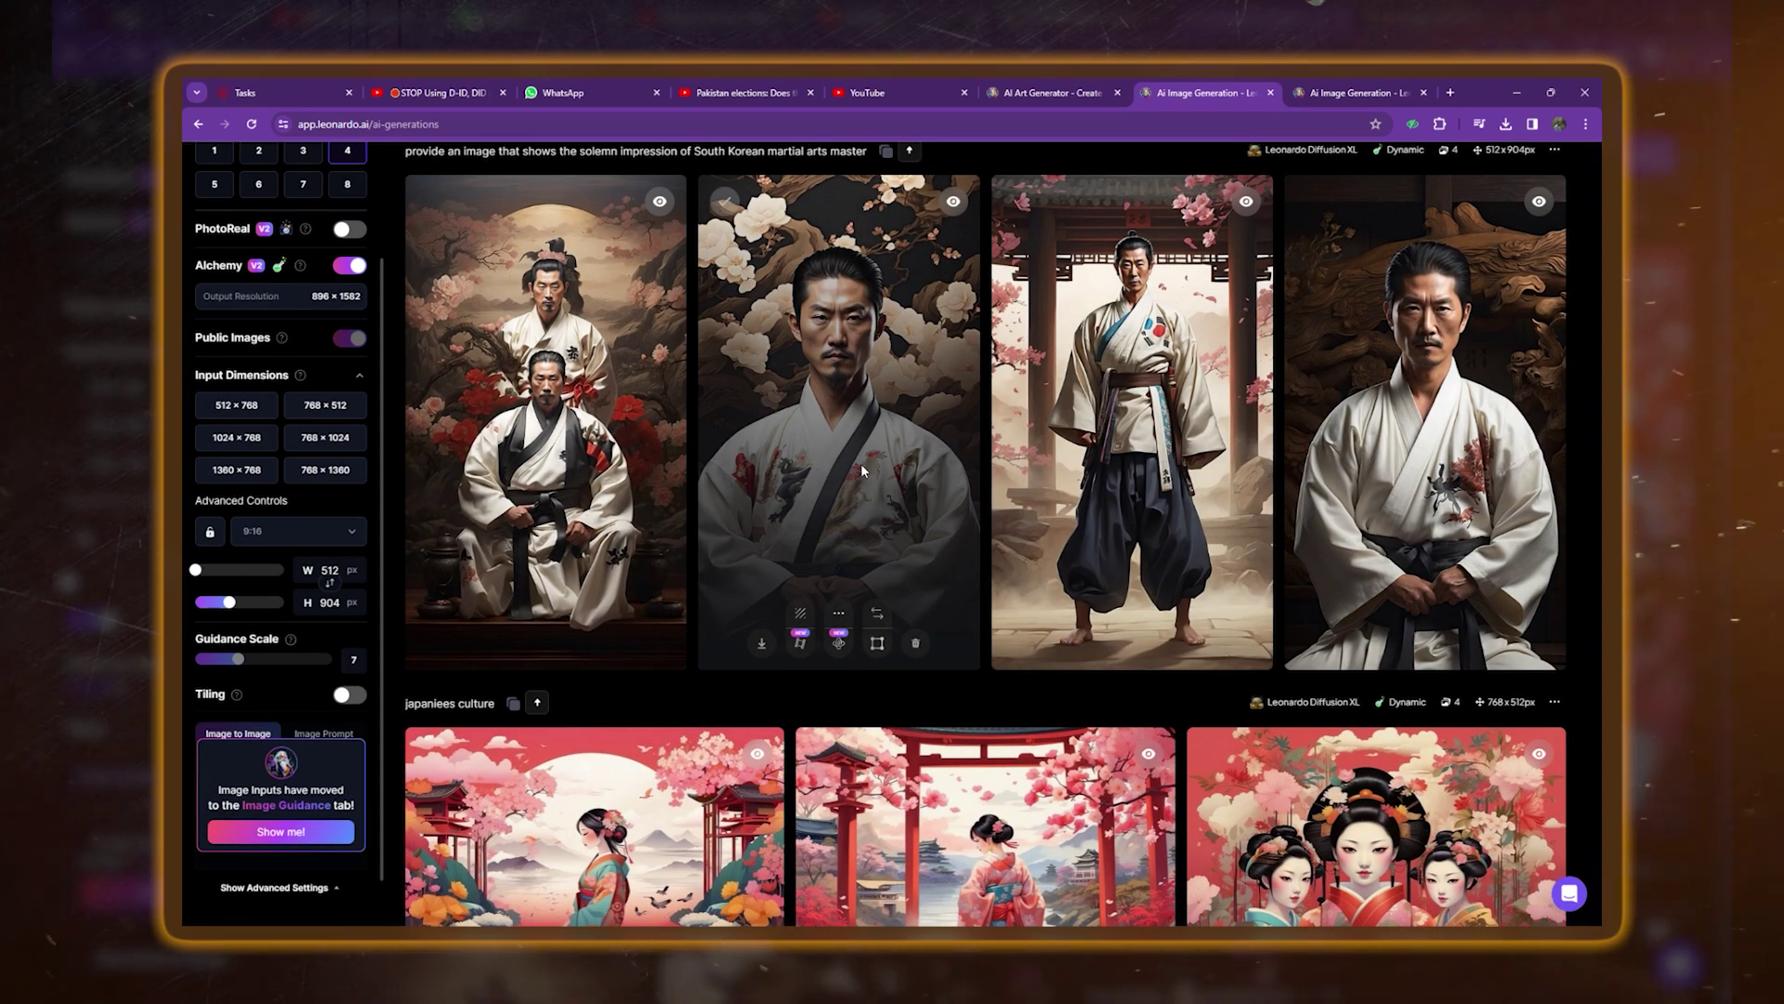
click(887, 576)
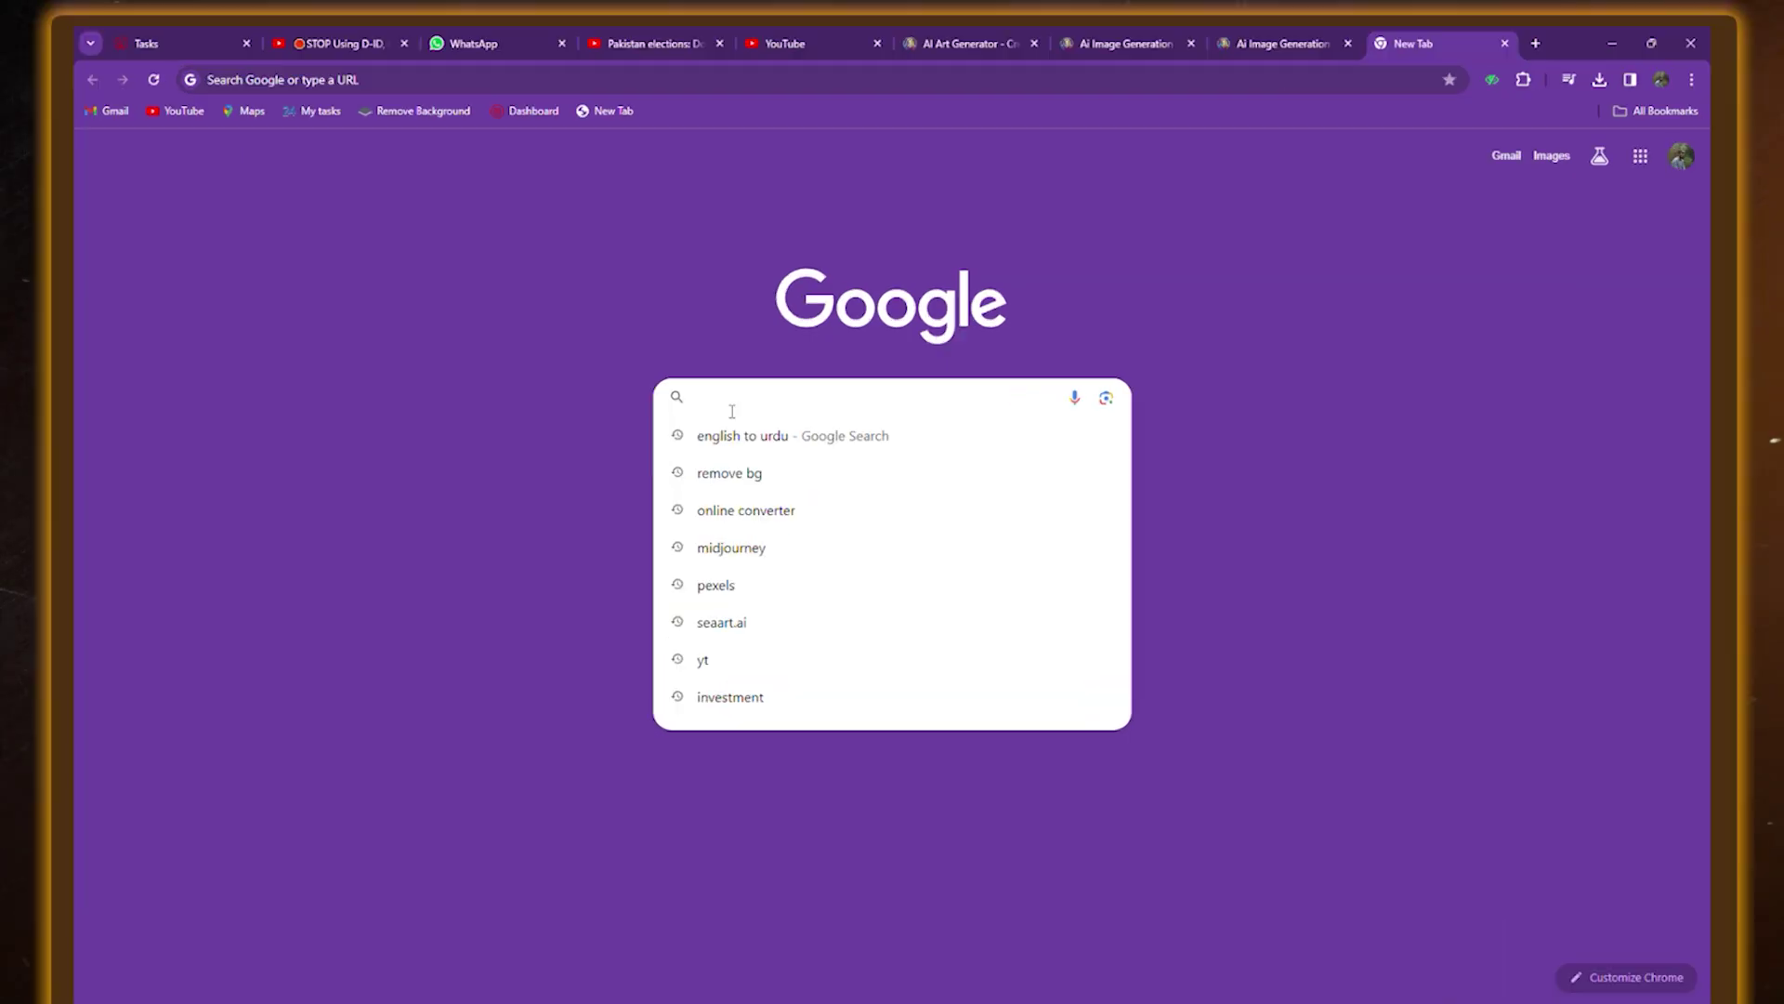
Step: Search Google for "uncrop ai" and open the Clipdrop Uncrop result
text(uncrop ai)
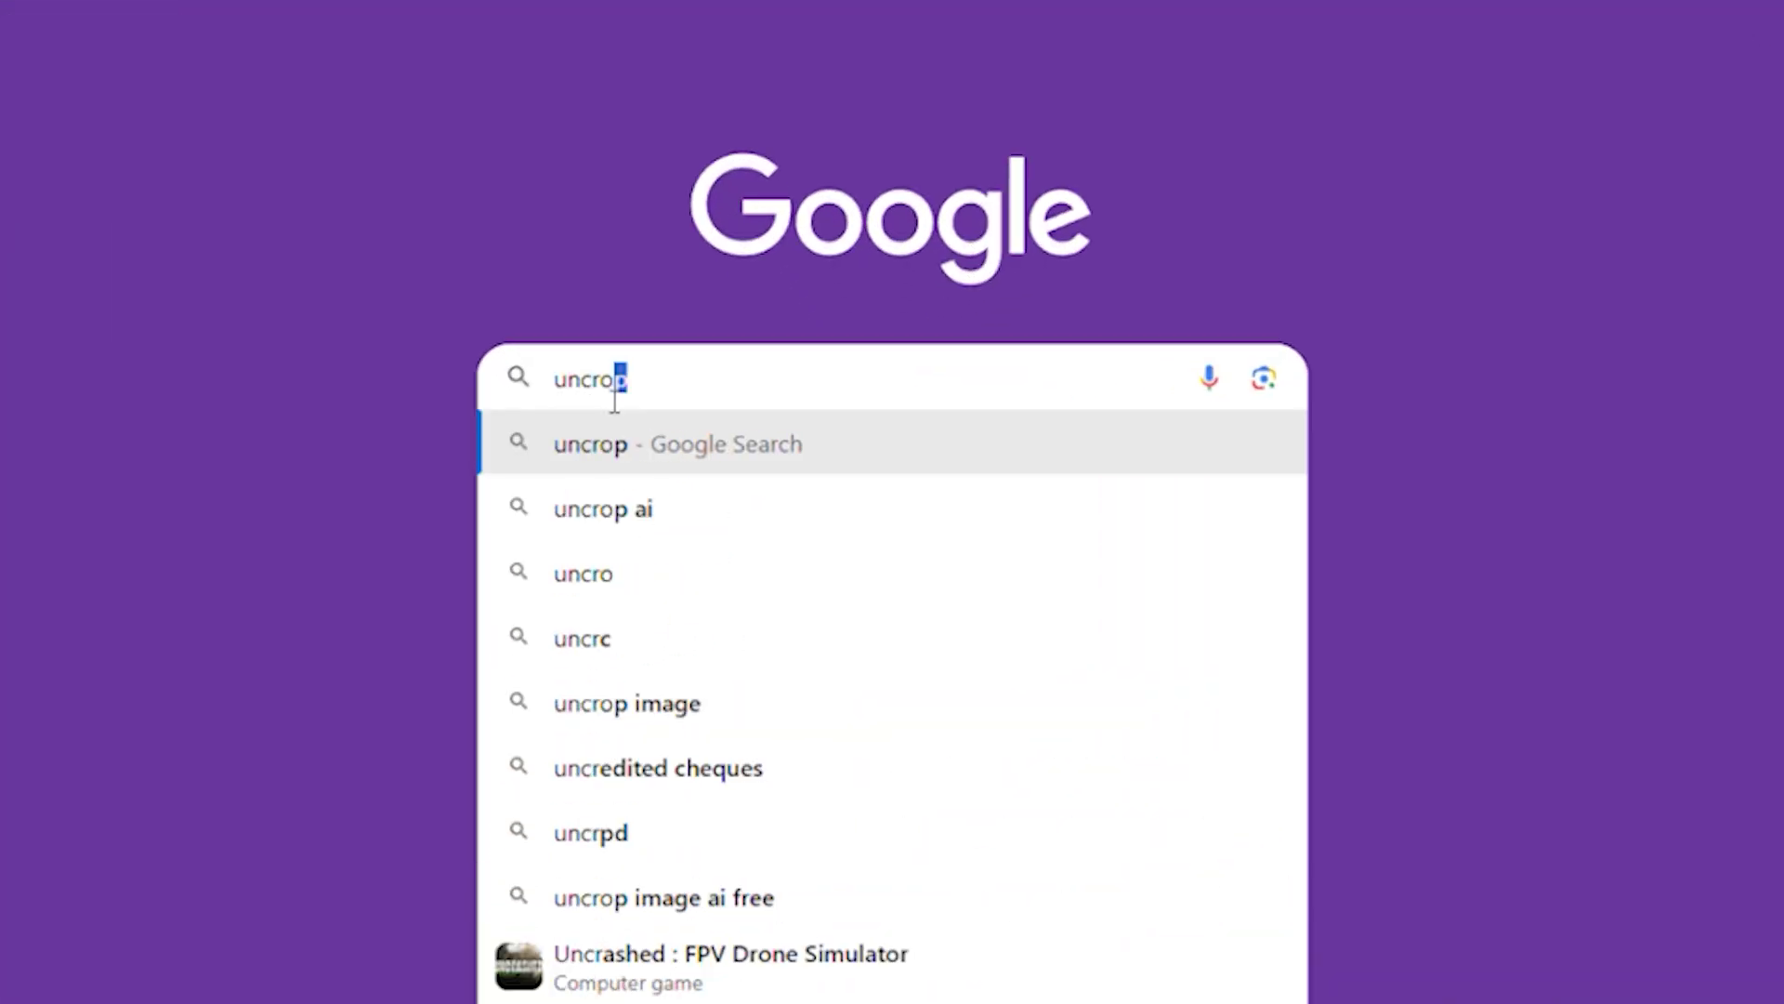
key(Return)
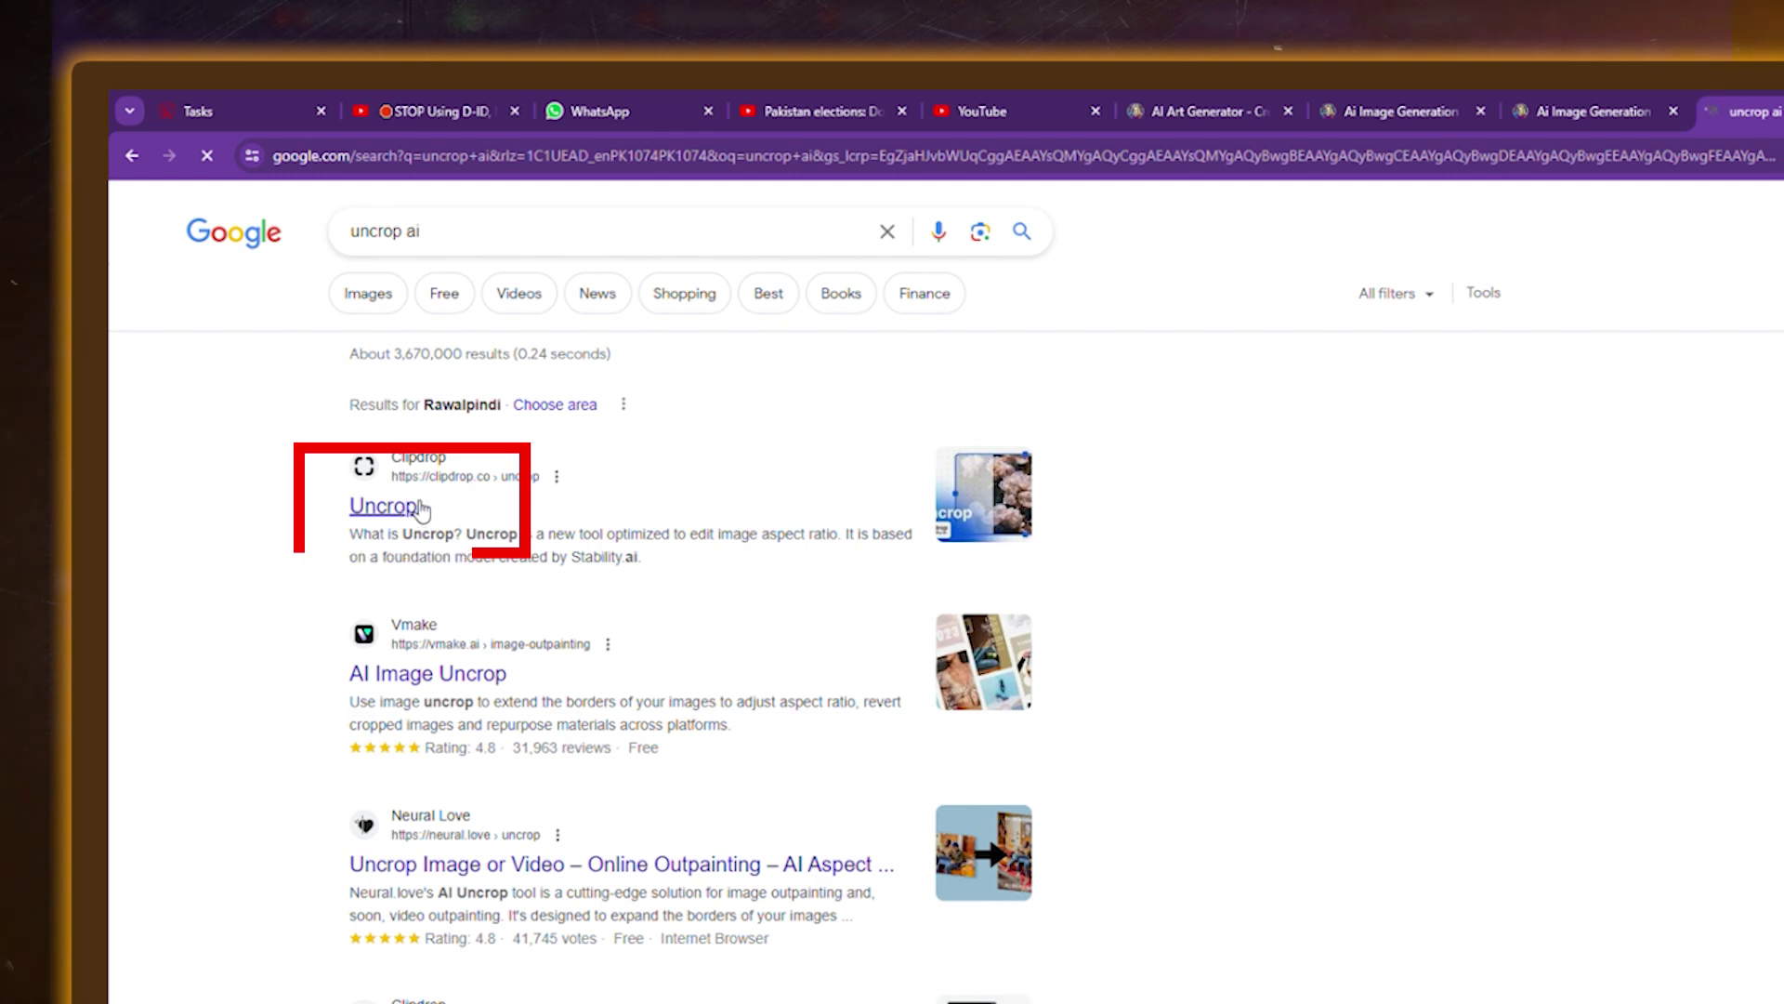
click(421, 509)
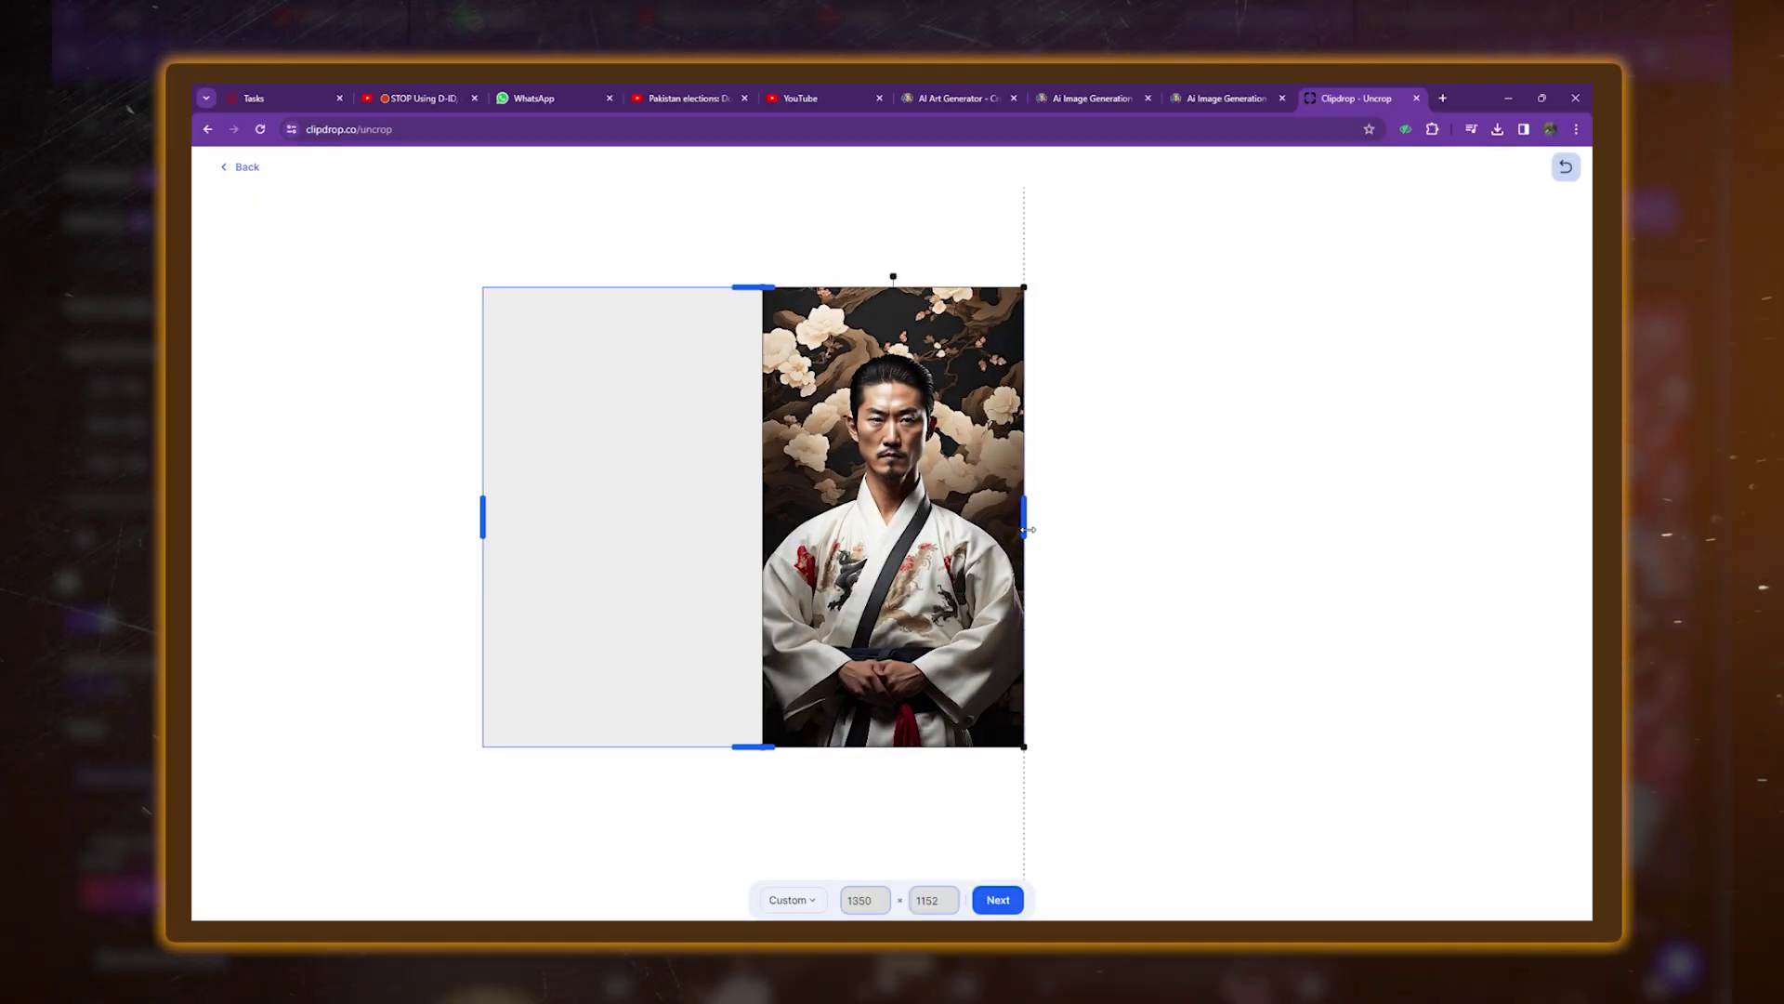
Step: Narrow the uncrop canvas to the portrait's width of 652, extend its height to 1248 and proceed
drag(483, 511, 904, 514)
drag(892, 200, 894, 184)
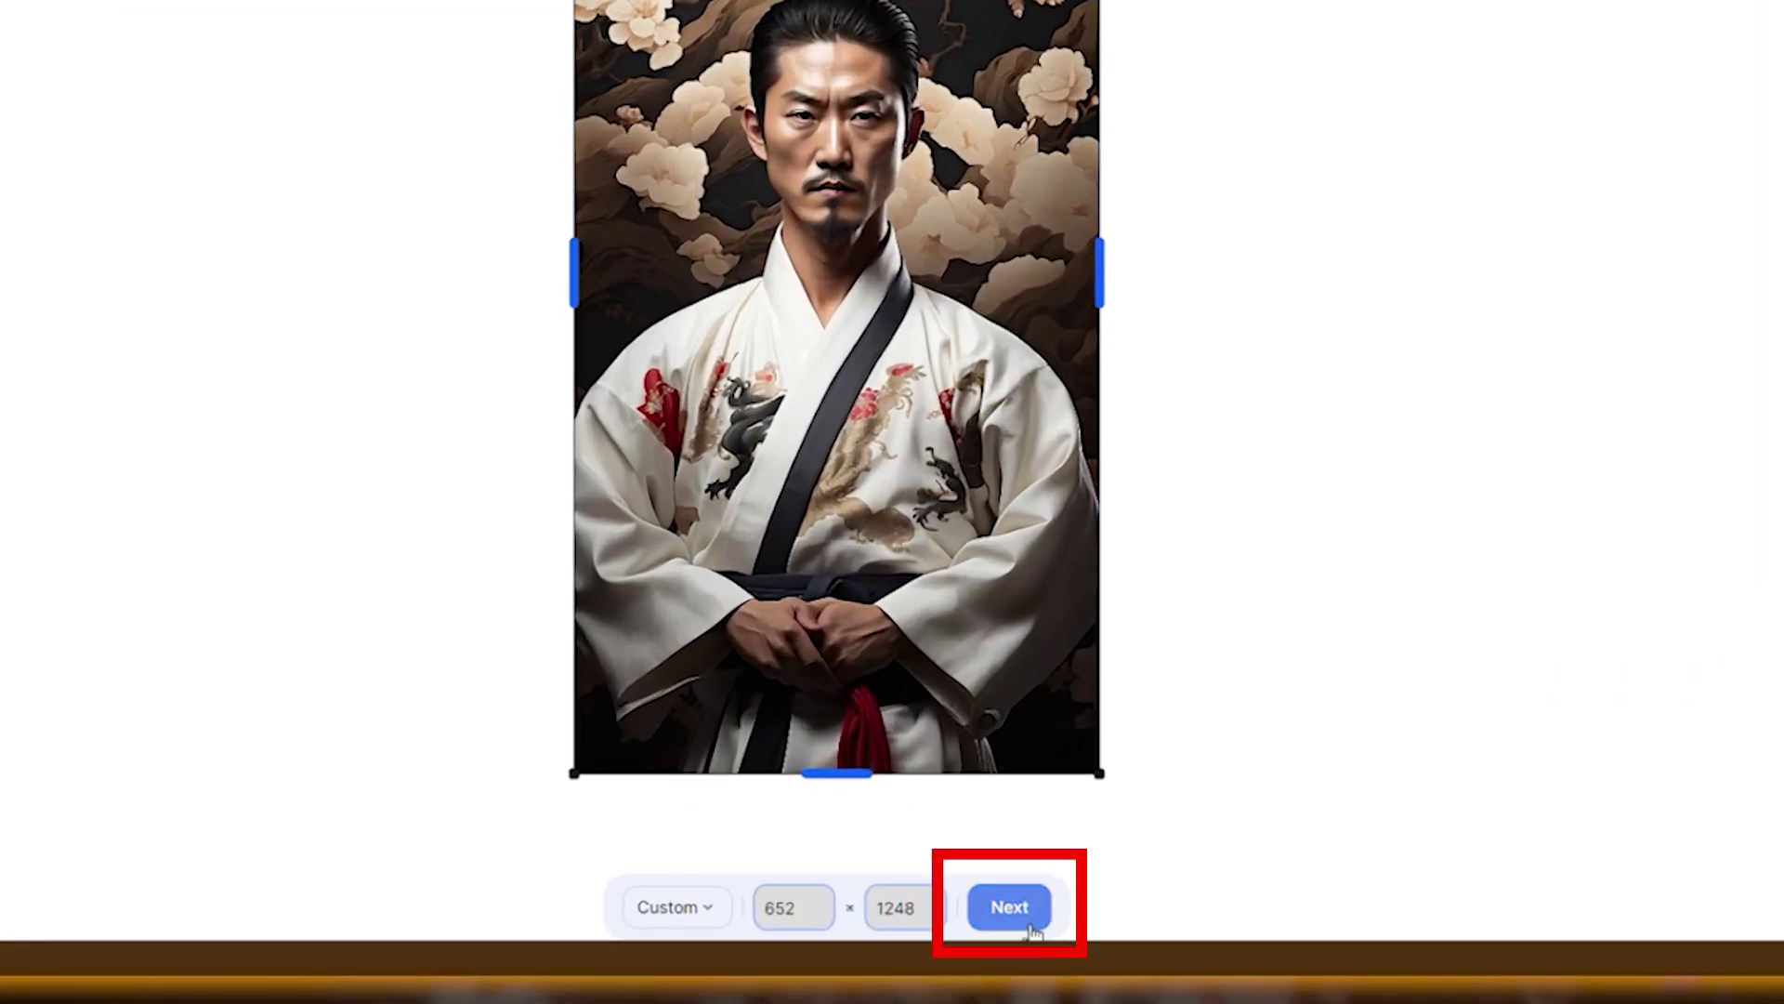
click(1032, 928)
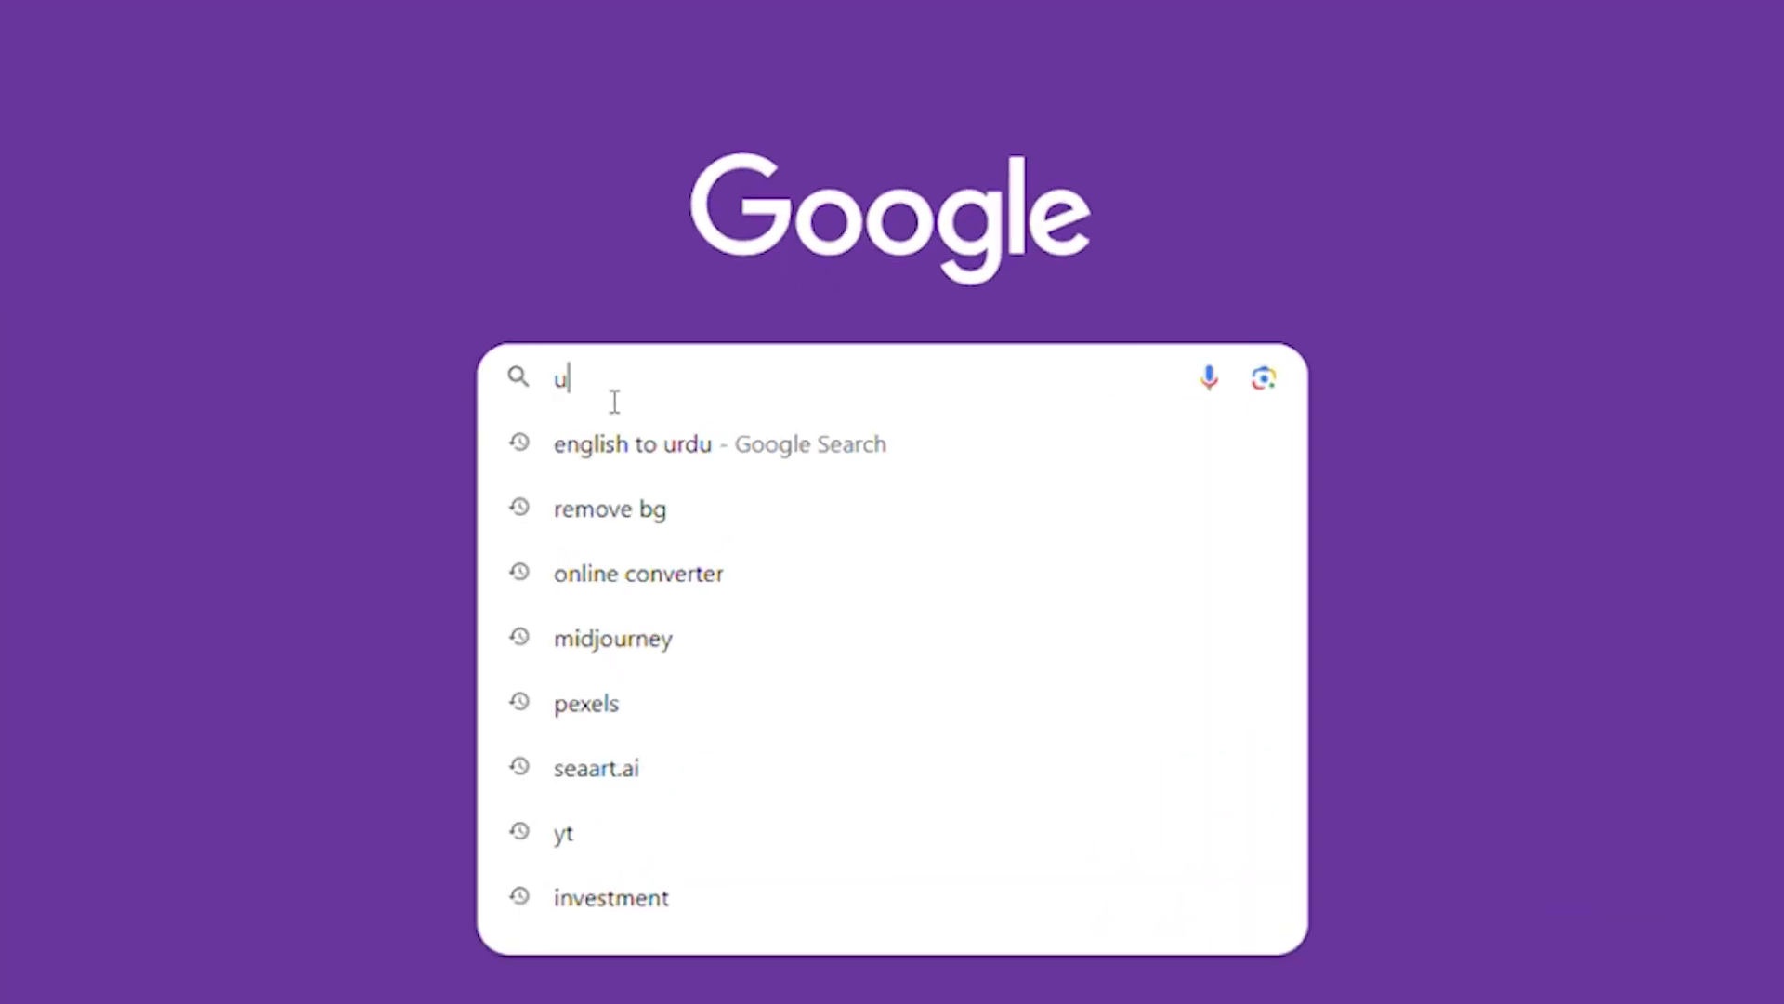
Step: Search Google for "uncrop ai" and add the martial arts master portrait to Clipdrop's Uncrop tool
text(ncro)
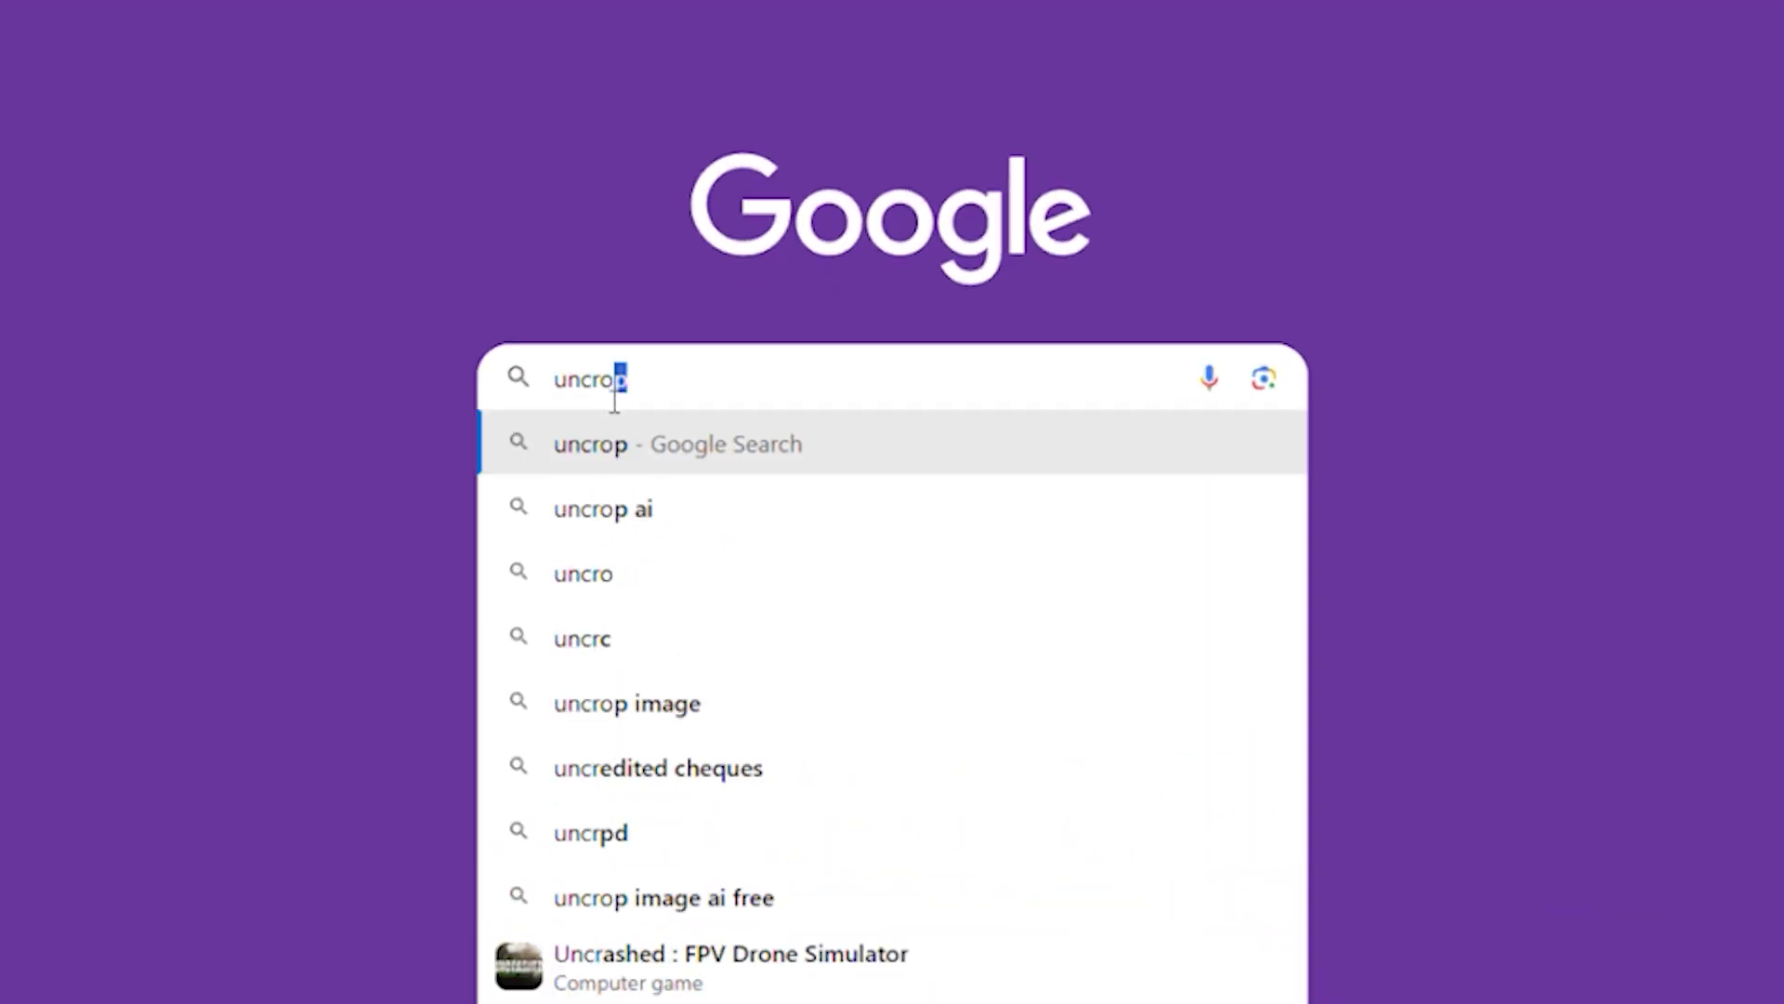
text(p ai)
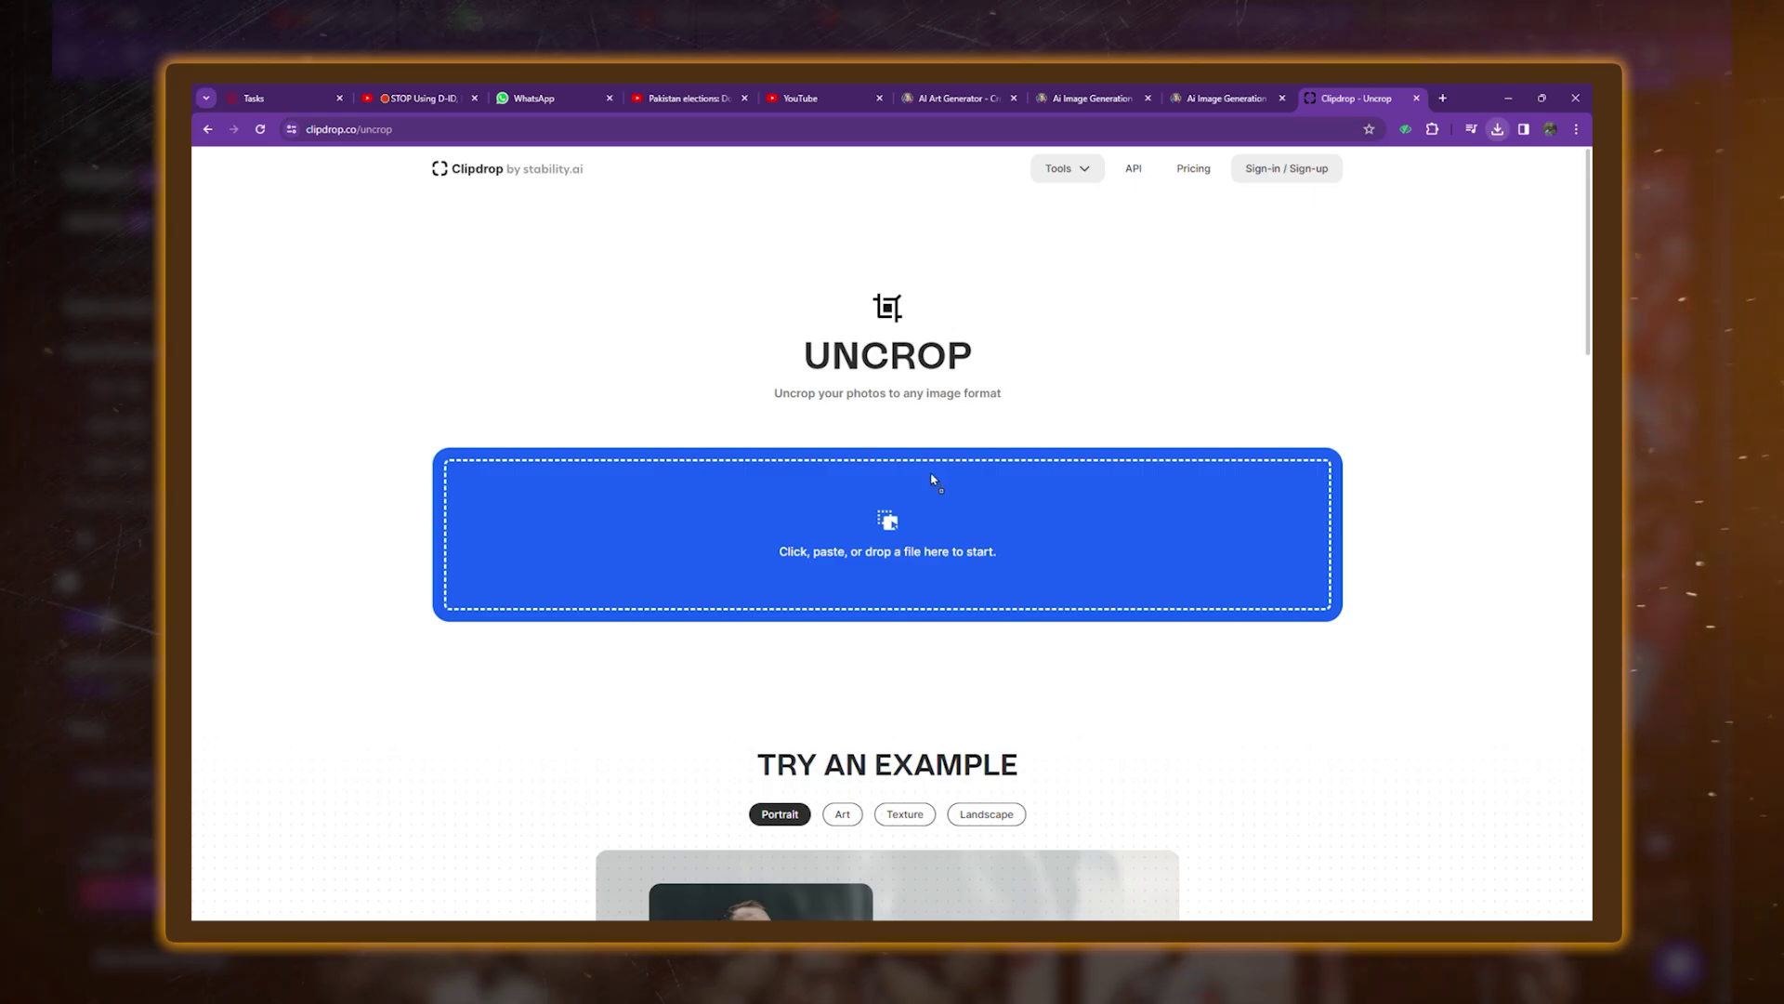
drag(932, 478, 932, 518)
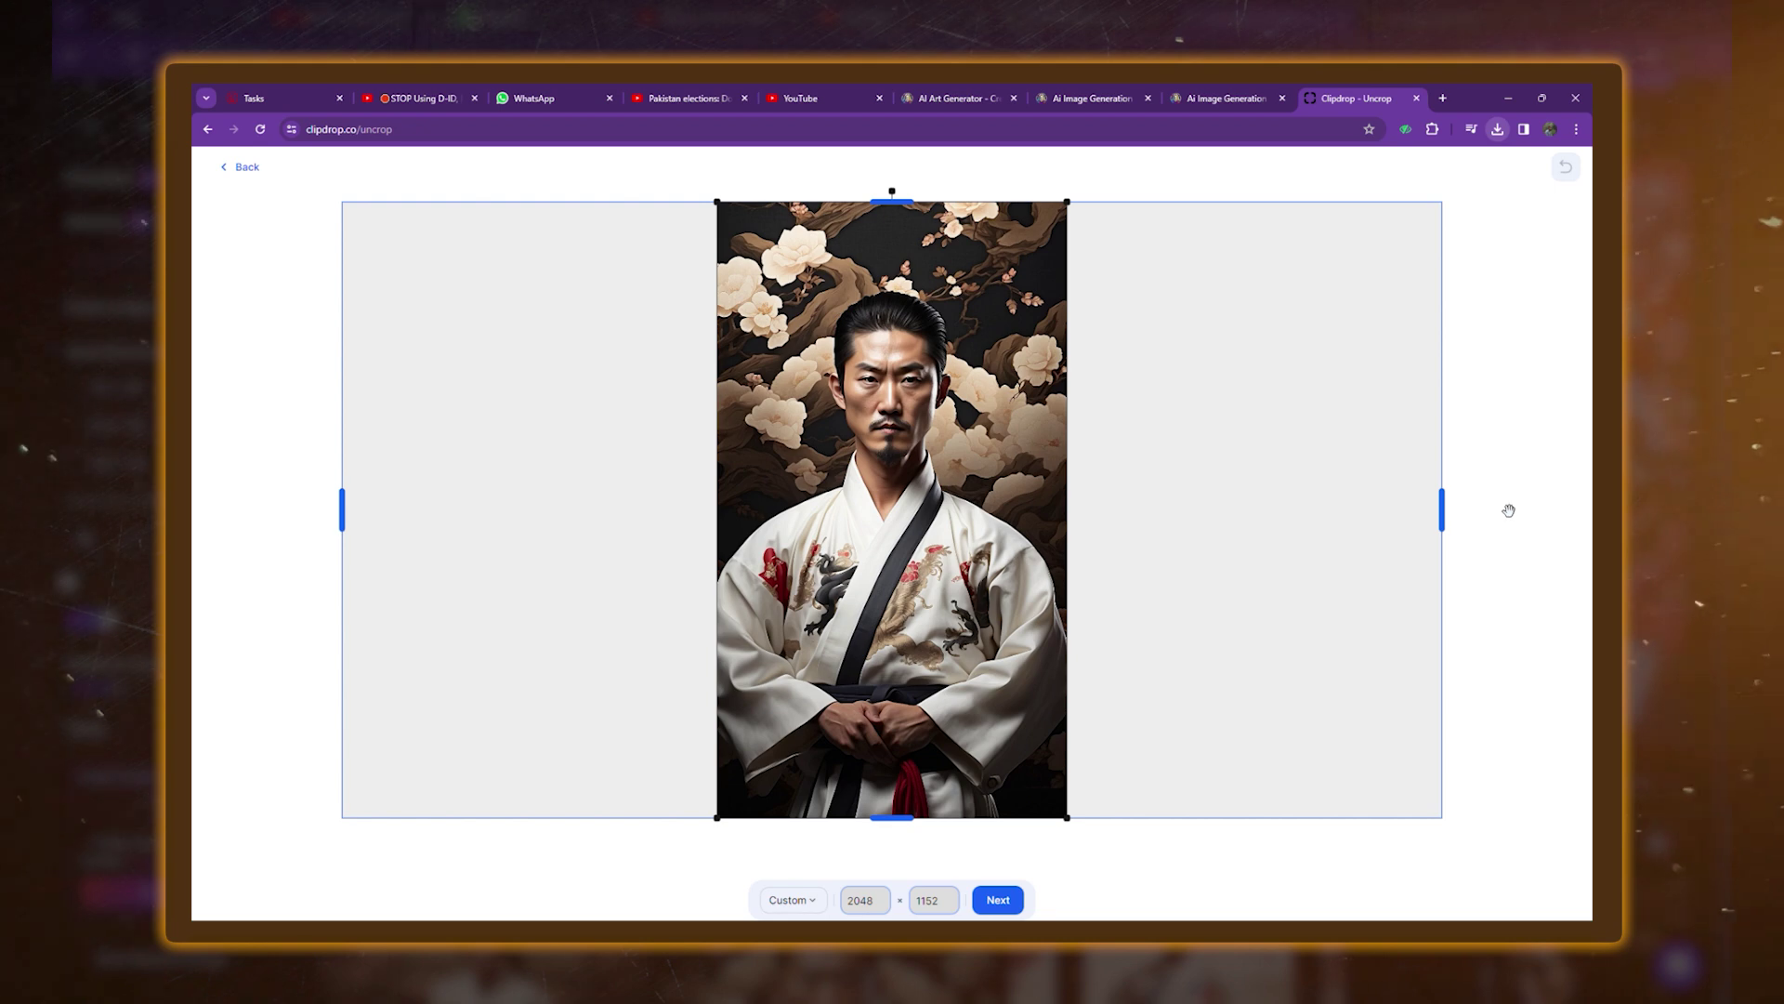
Step: Pull the canvas sides in to the portrait's edges, raise the upper edge for a 652 × 1248 canvas, and proceed with the uncrop
drag(1441, 509, 1025, 533)
drag(564, 512, 904, 512)
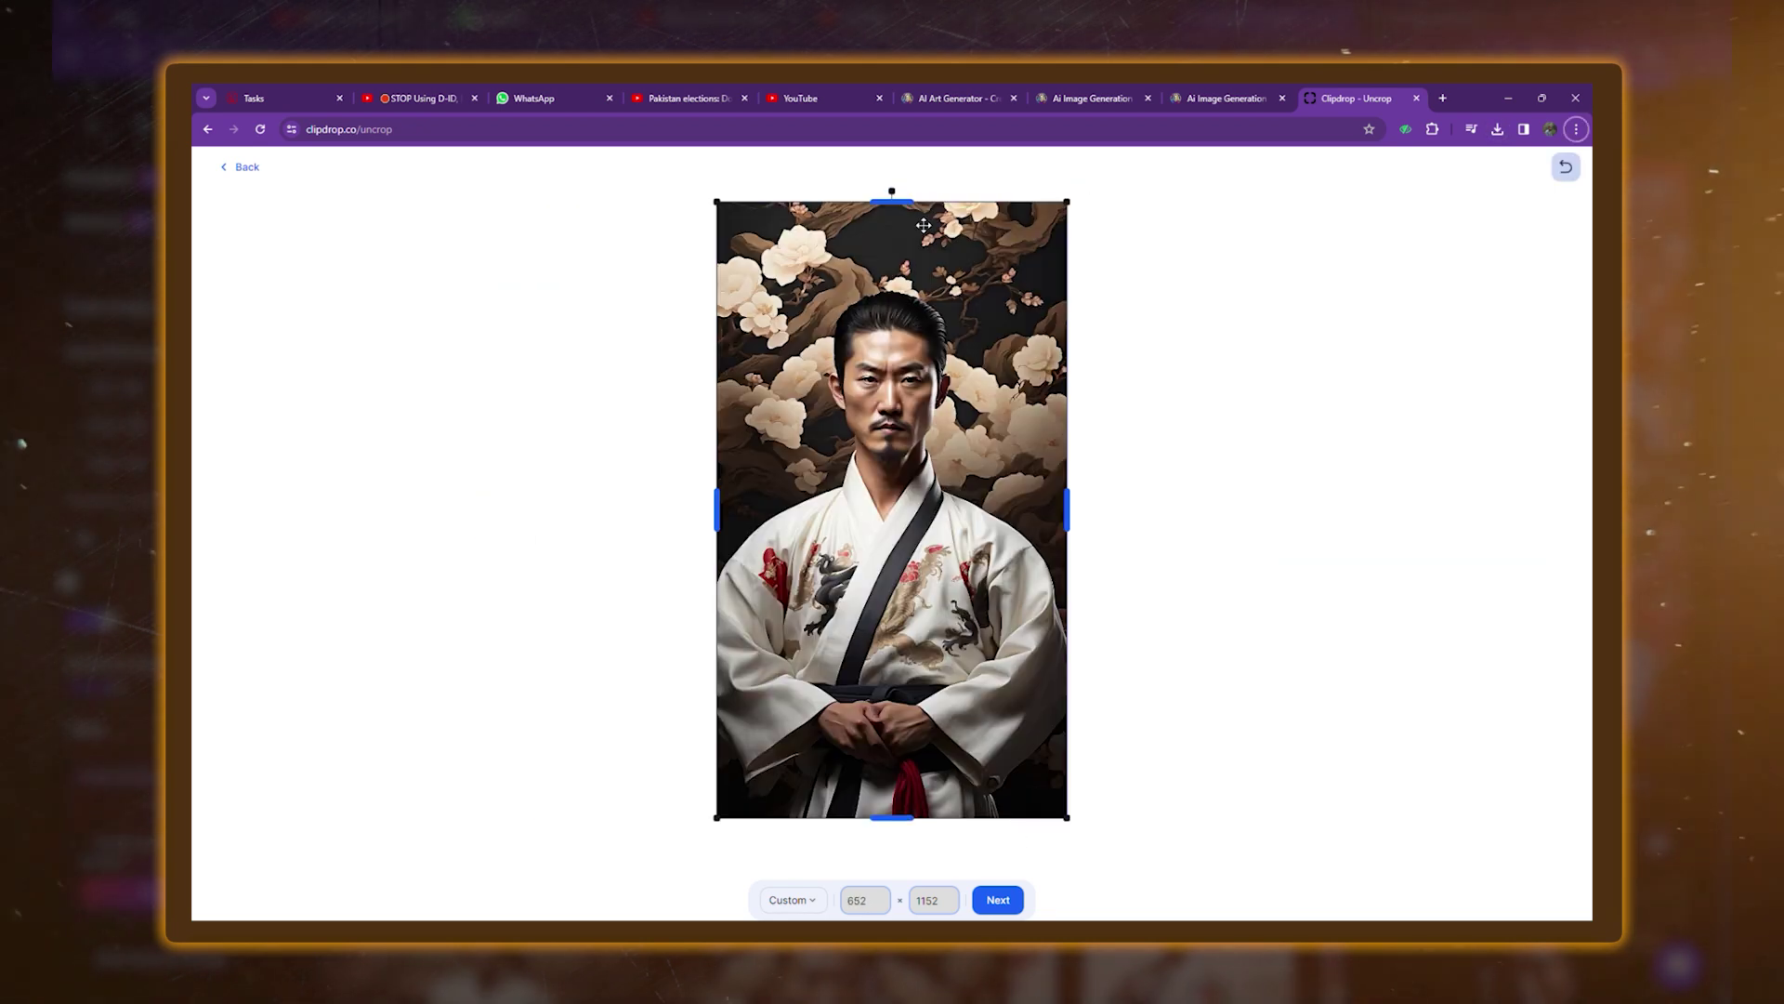
drag(899, 186, 896, 183)
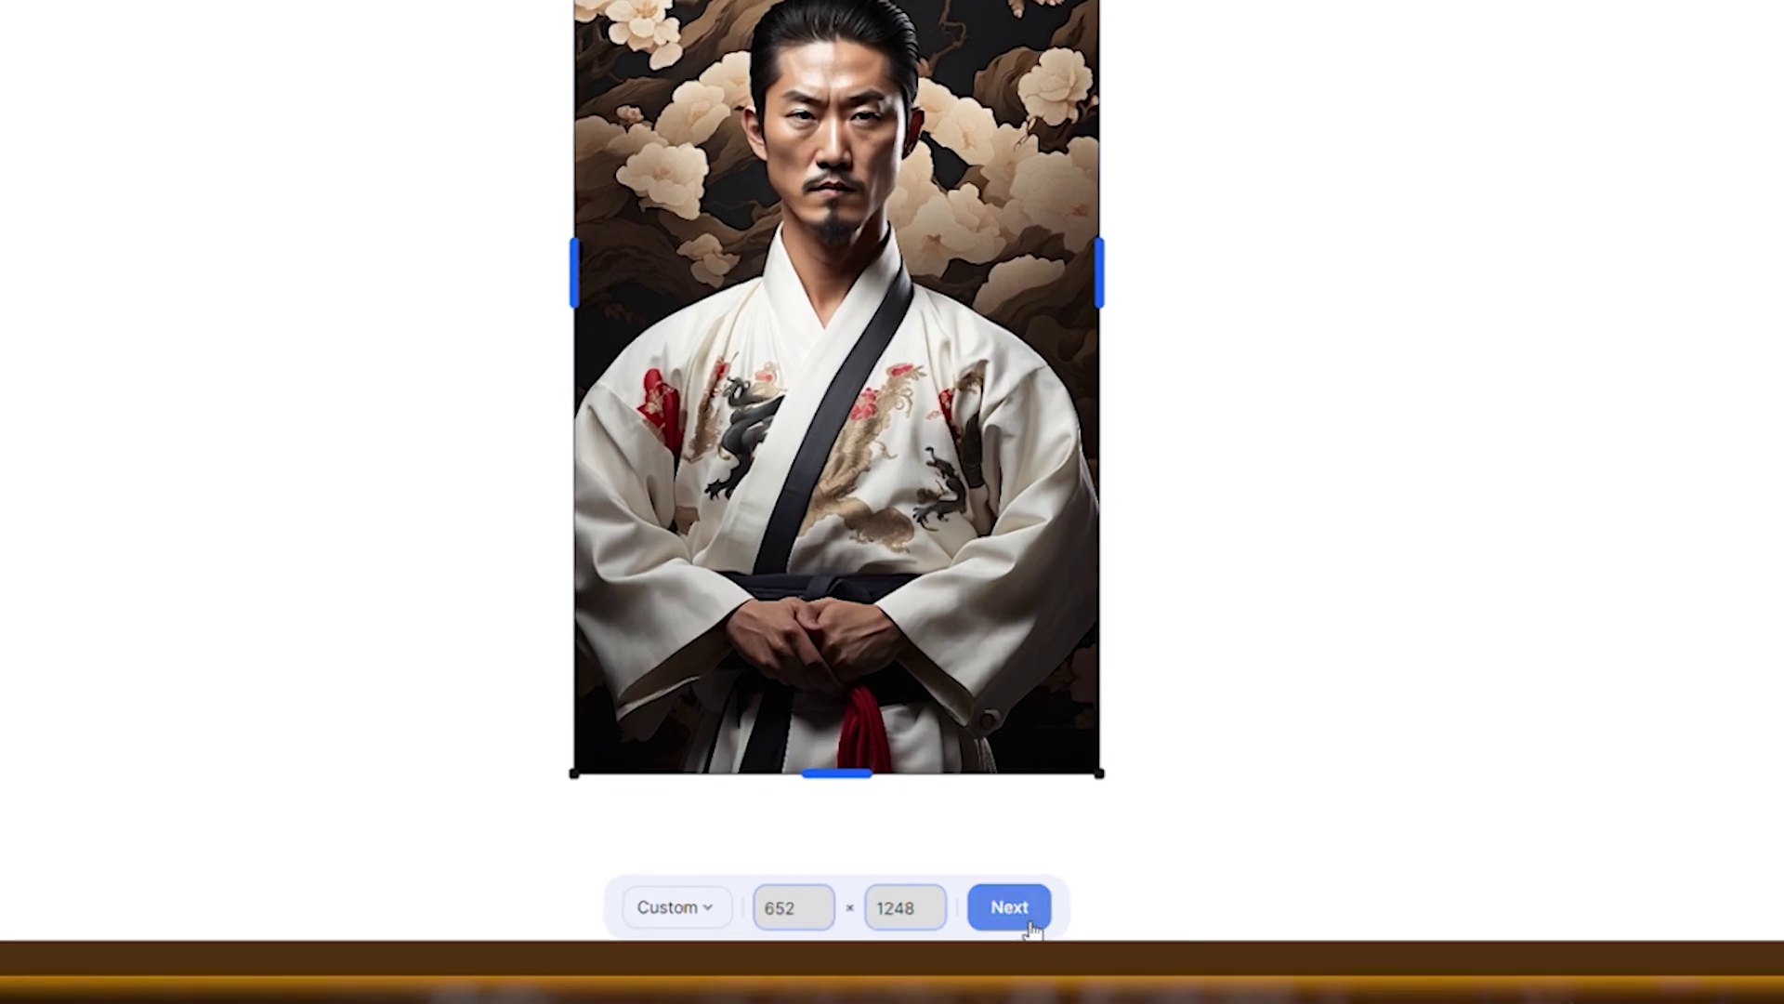
click(1011, 908)
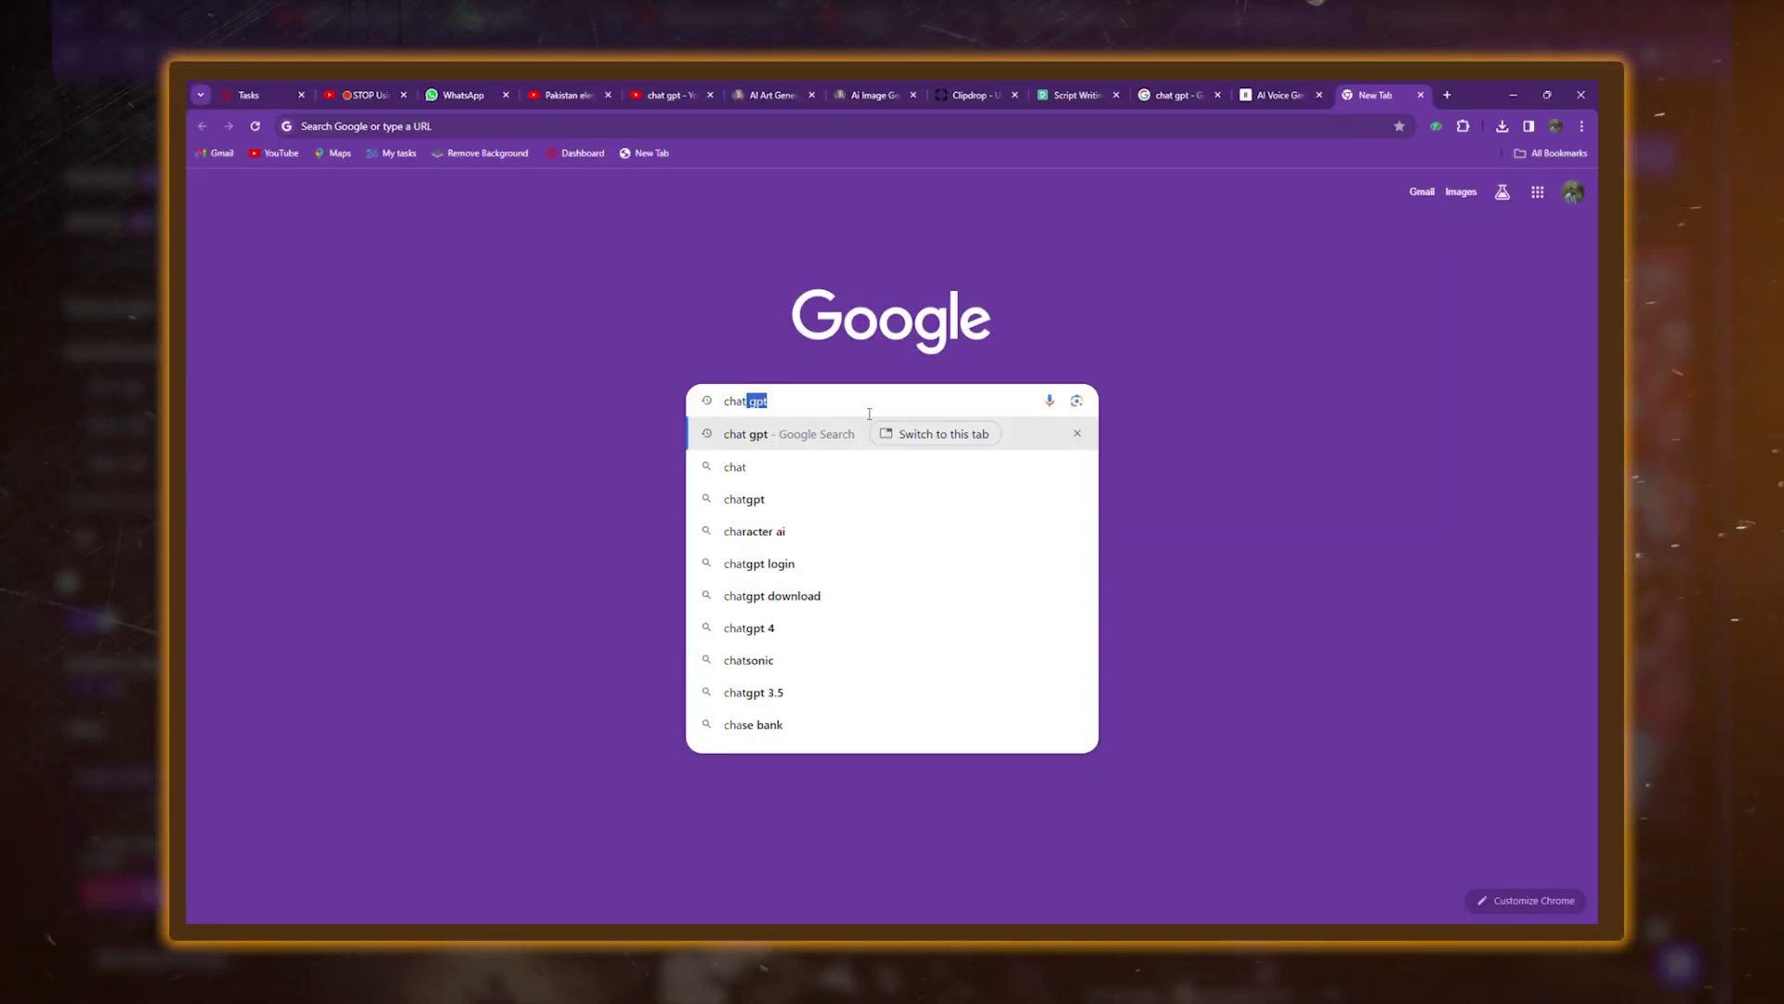
Step: Search Google for "chat gpt" and look back through the list of motivational quotes in the ChatGPT conversation
text(gp)
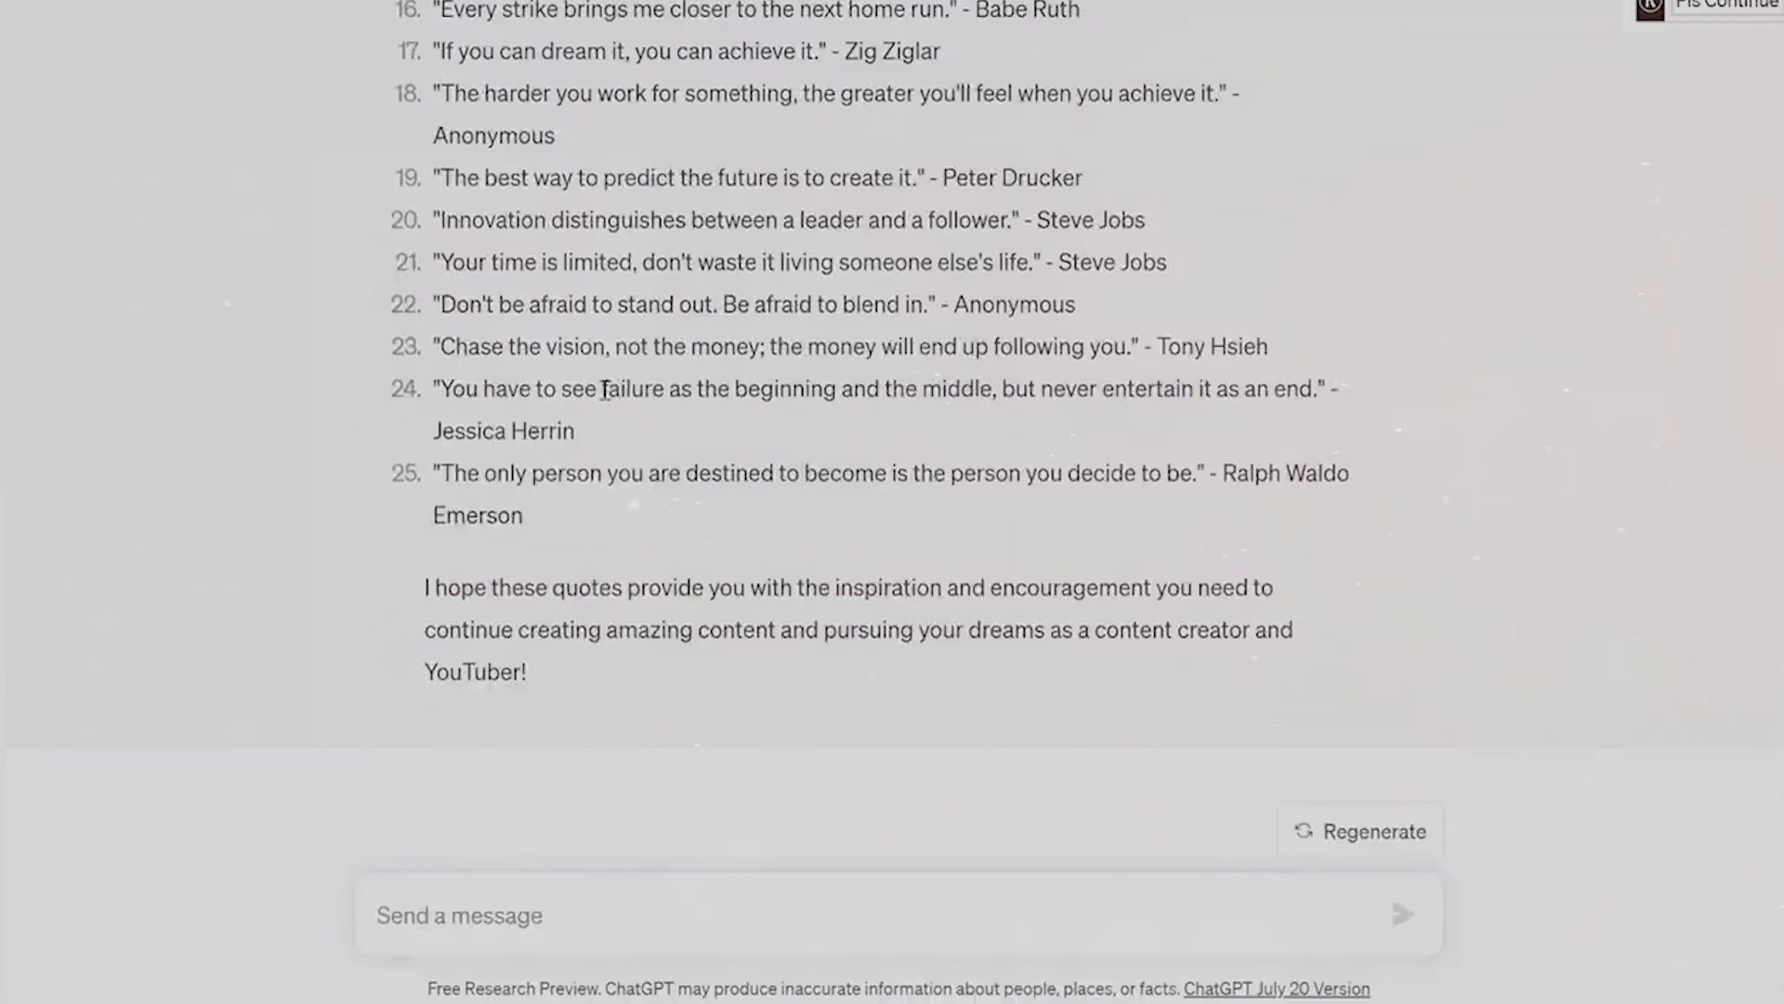
scroll(864, 465, up, 5)
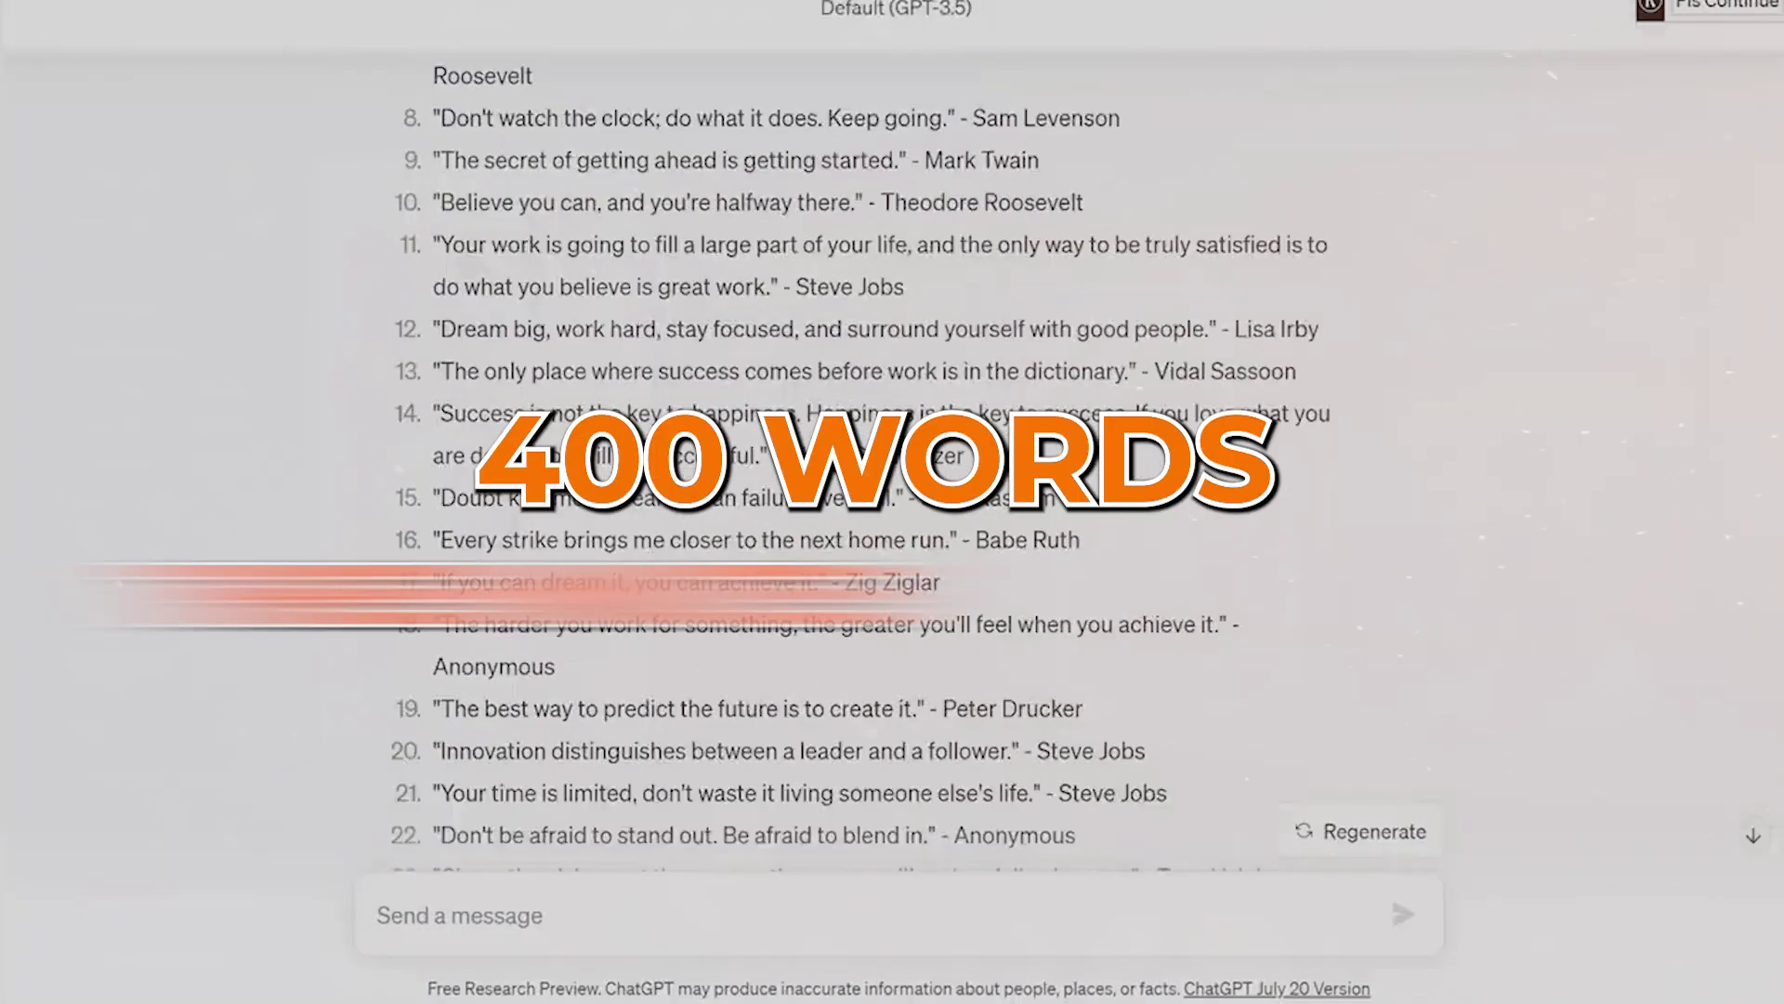
scroll(864, 464, up, 5)
scroll(864, 465, up, 2)
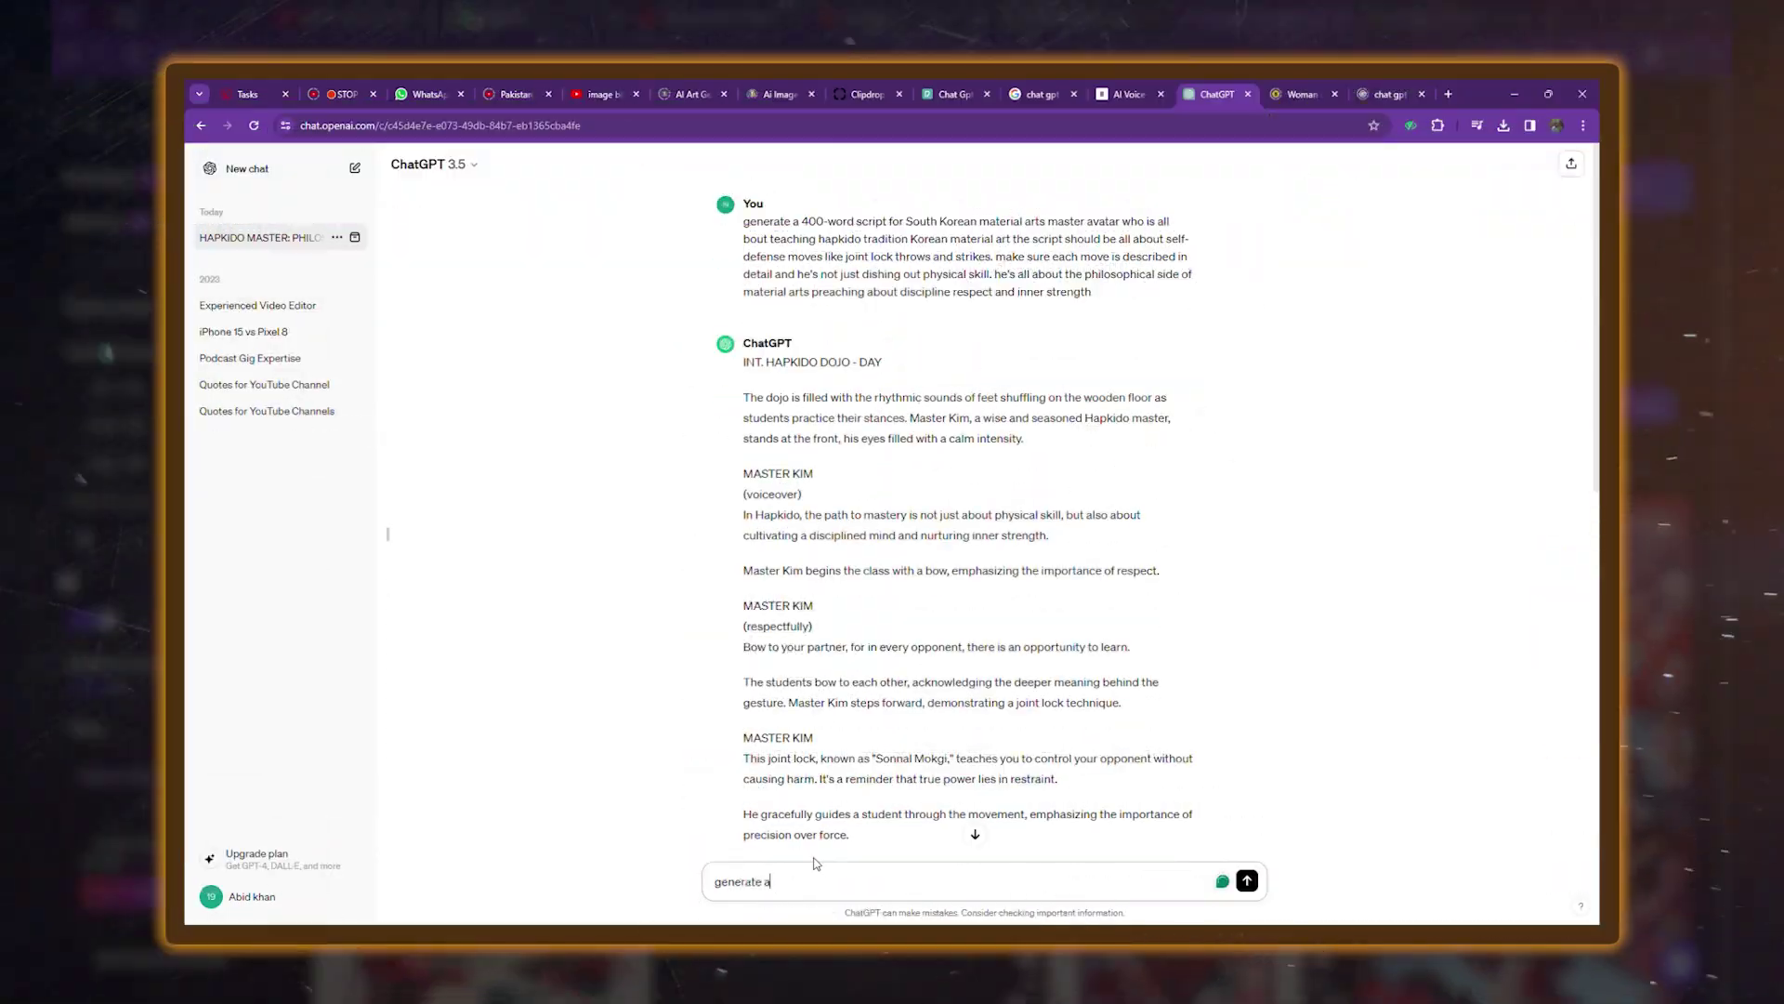
Step: Write the opening of the ChatGPT prompt, asking for a 400-word script for a "south korean material arts master avatar" teaching "hapkido tradition"
text(-word script for)
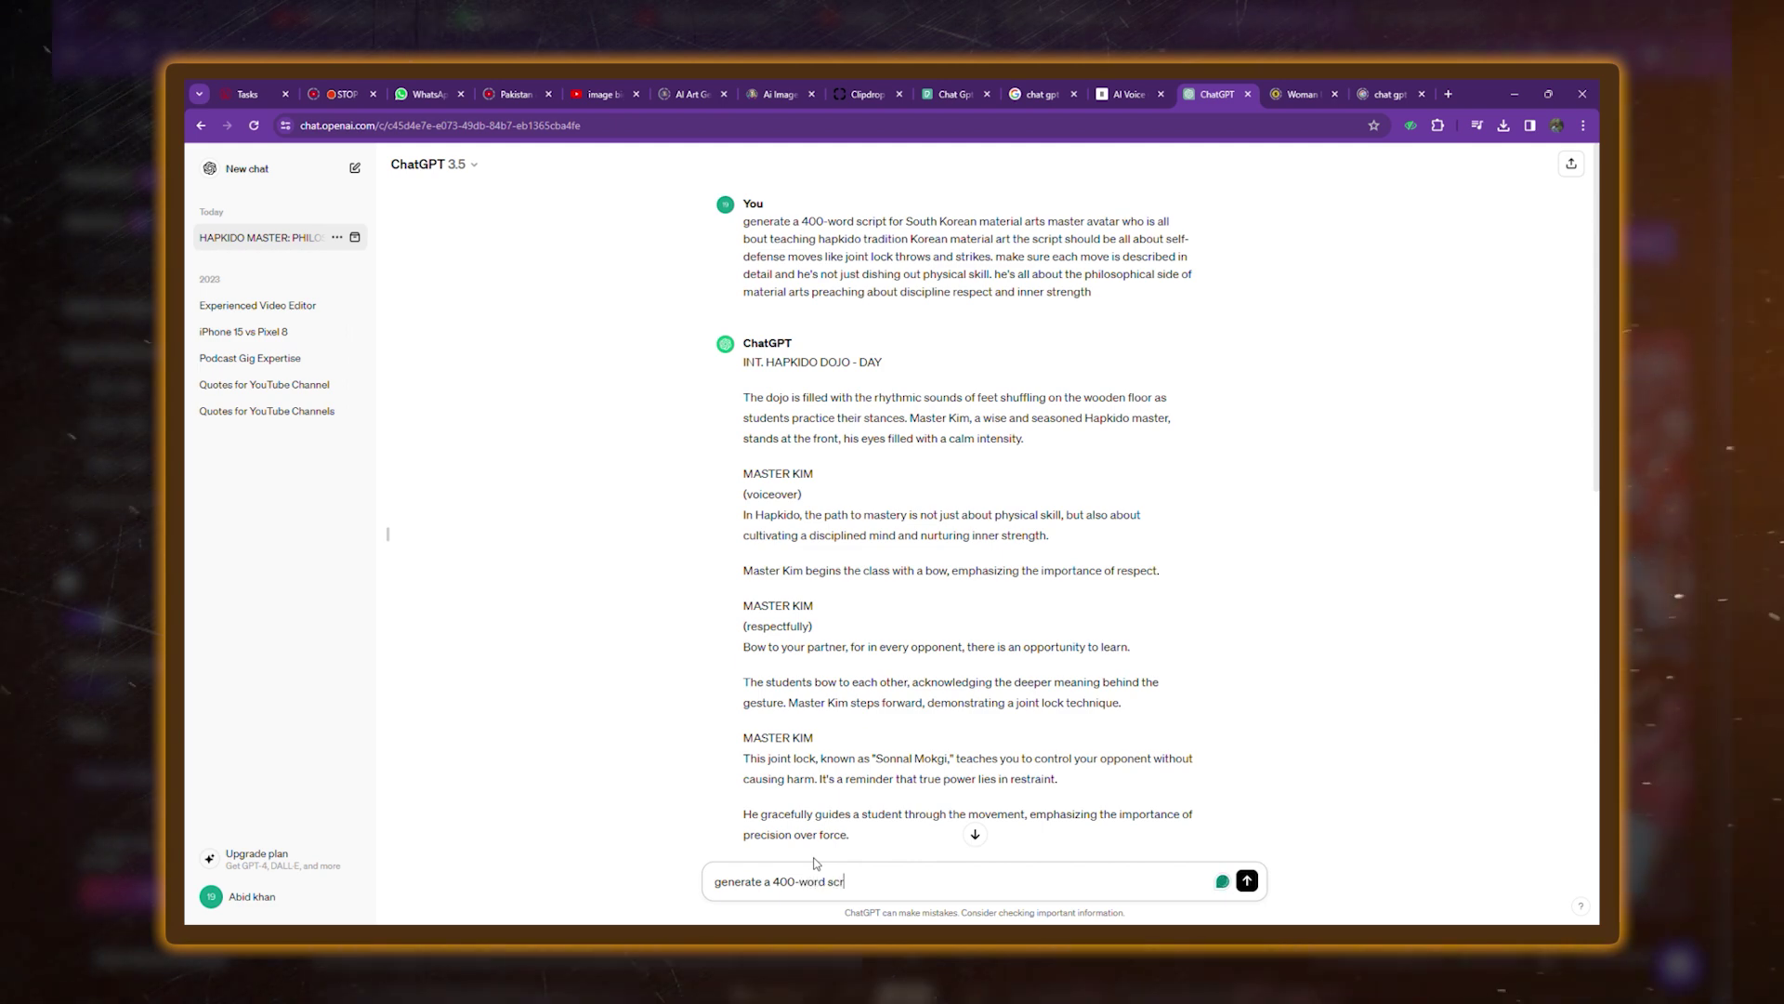
text( south ko)
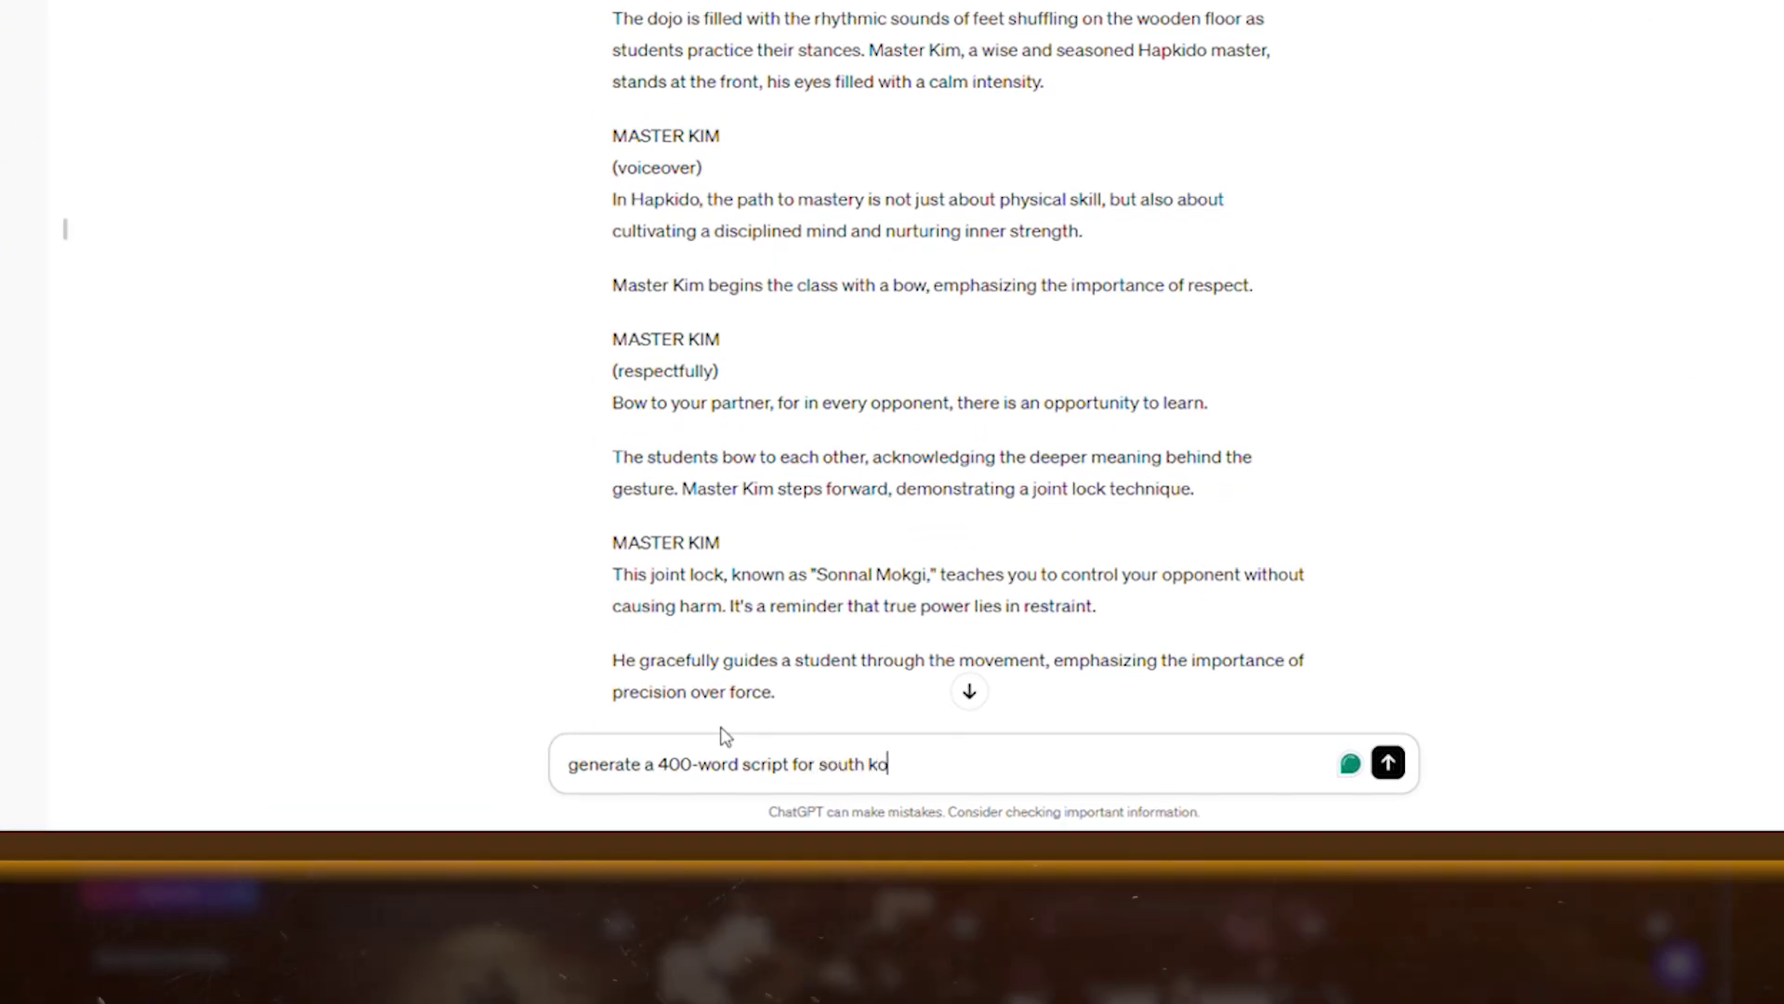
text(rean material arts master avatar who is all bout teachin)
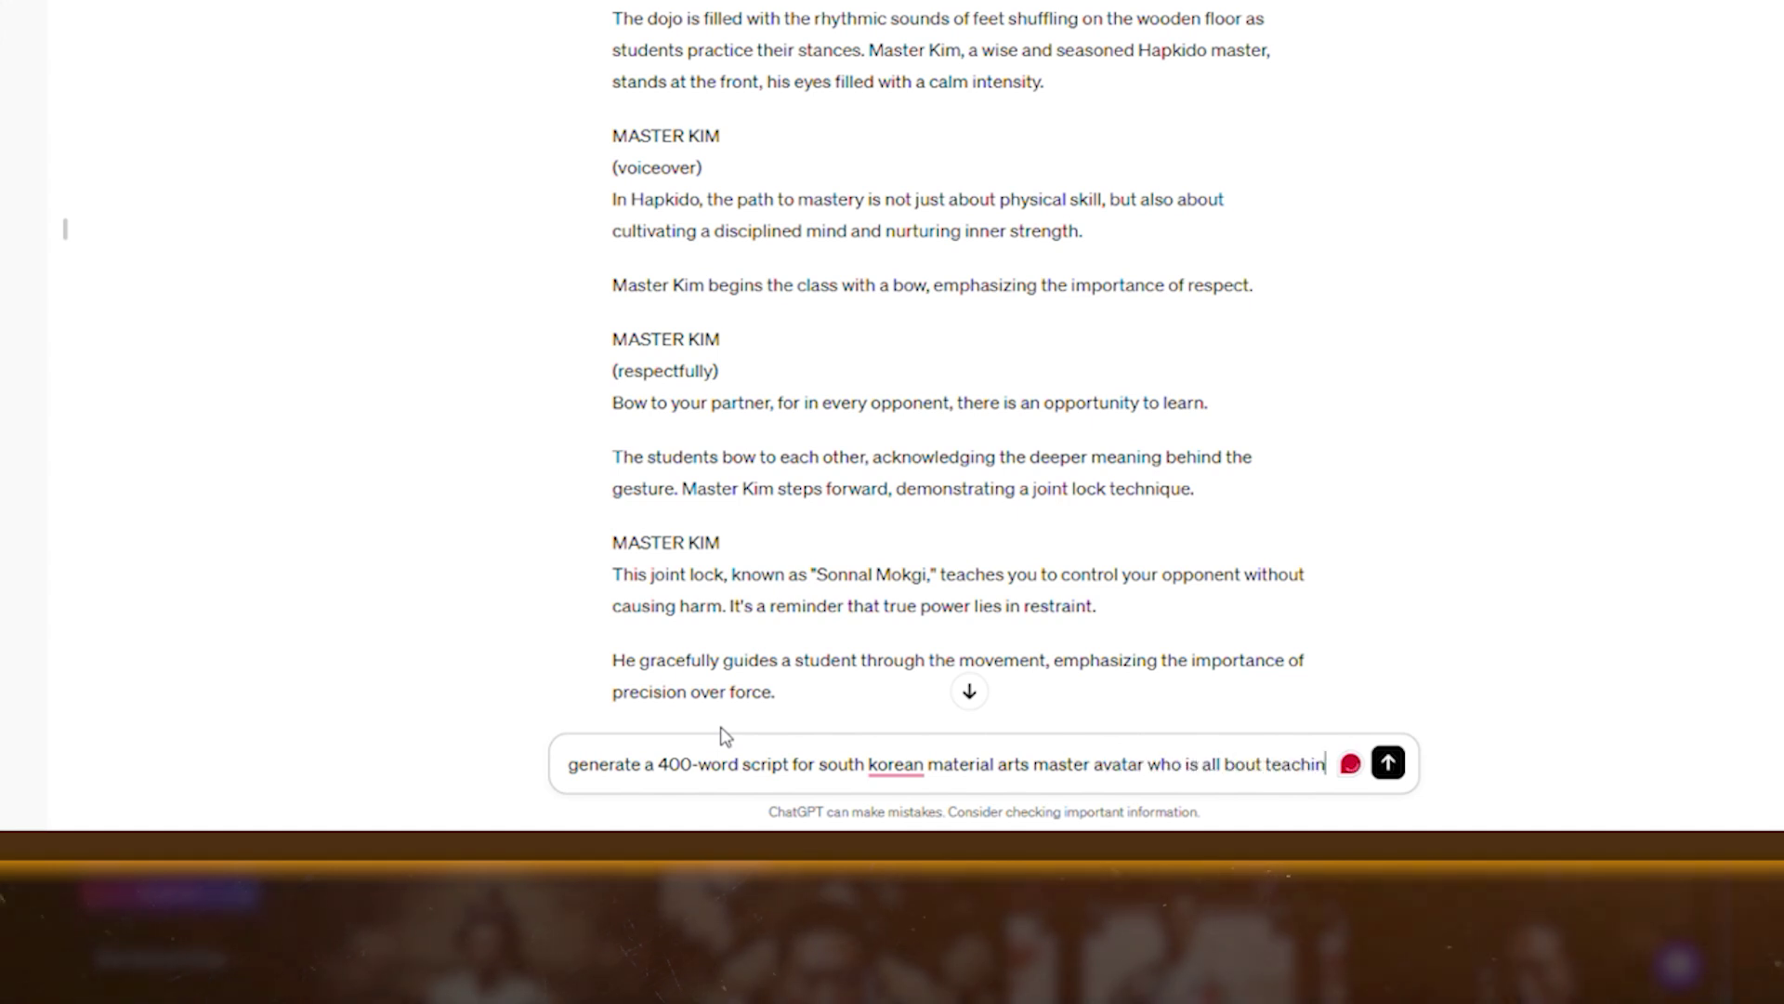
text(g hapkido tradition ko)
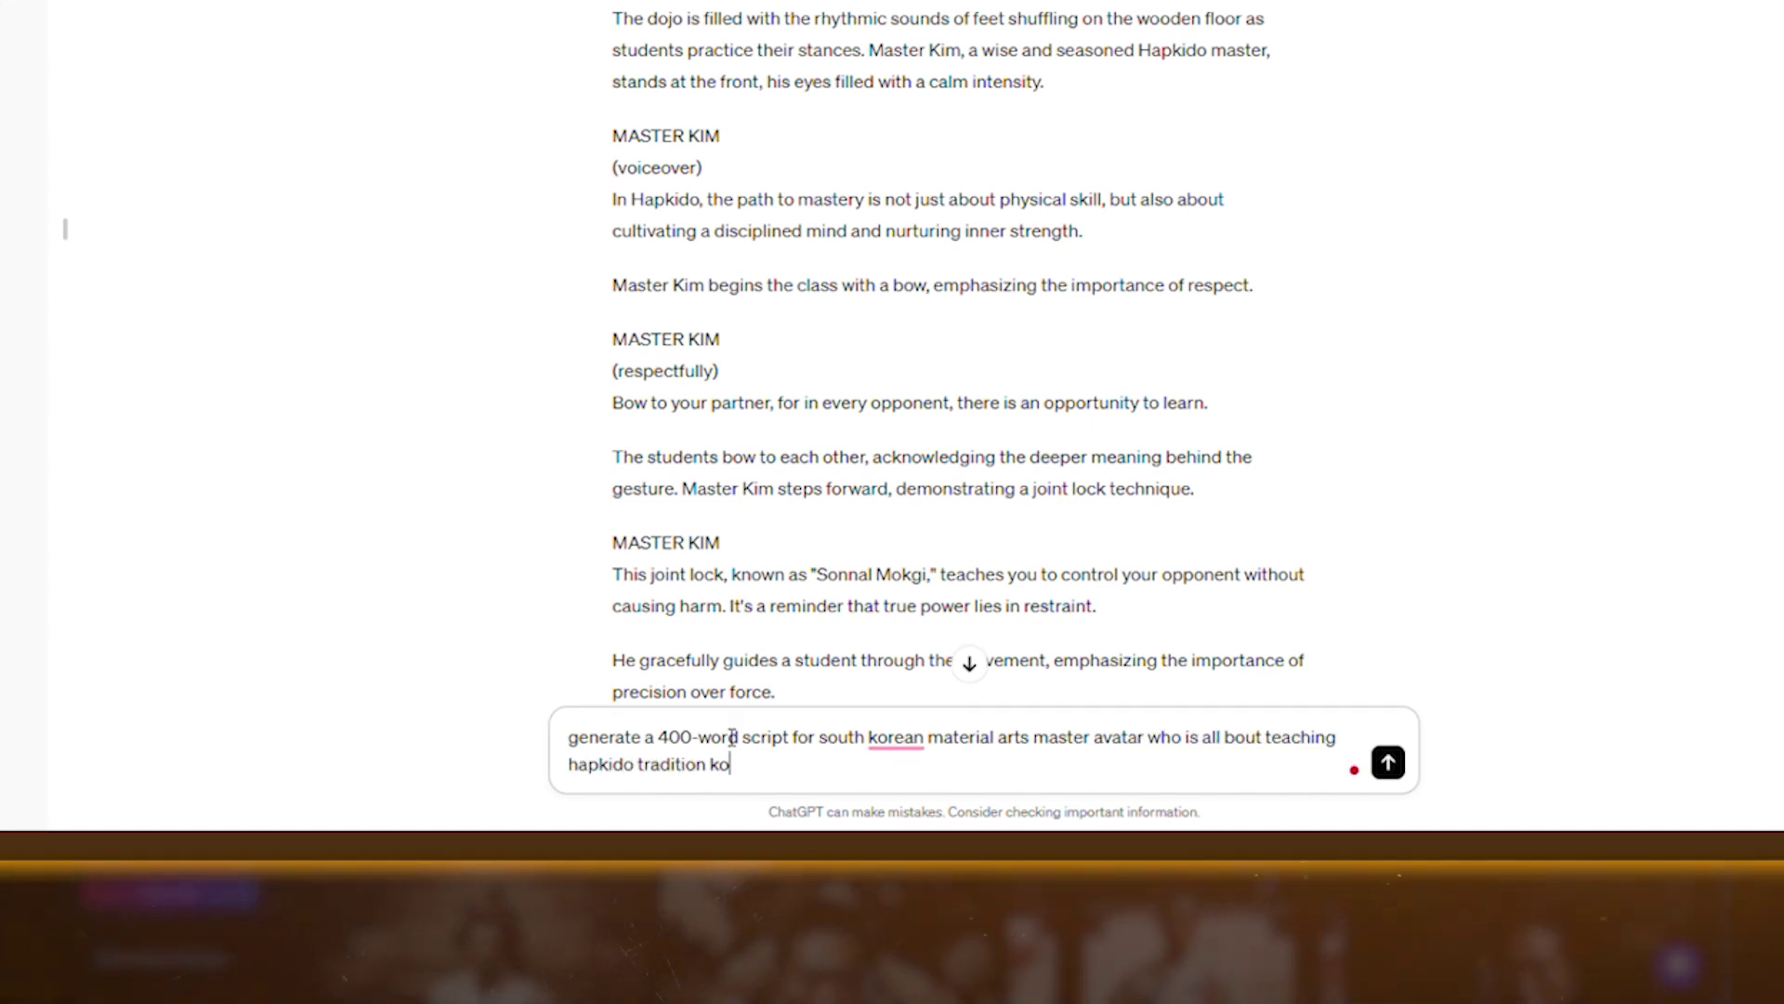
text(rean material art the script should be)
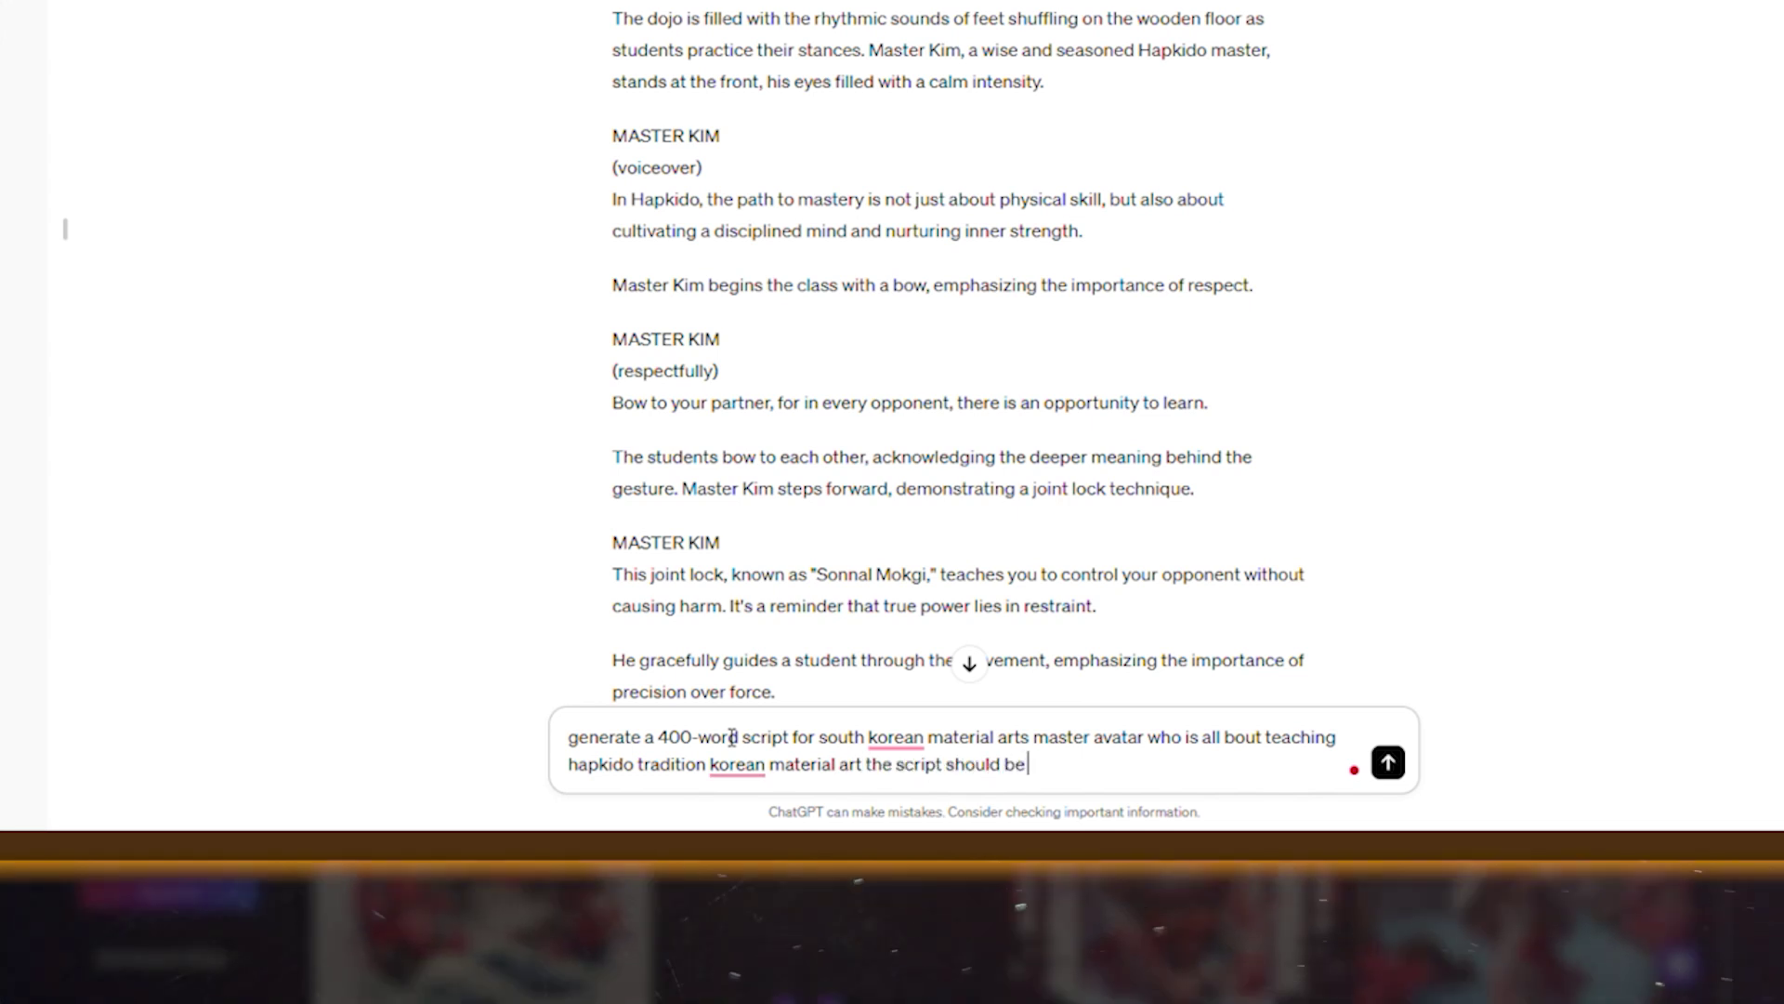
Step: Complete the prompt by asking for self-defense moves described in detail and the philosophical side of "material arts", preaching discipline and respect
text( all about self- defense moves is described)
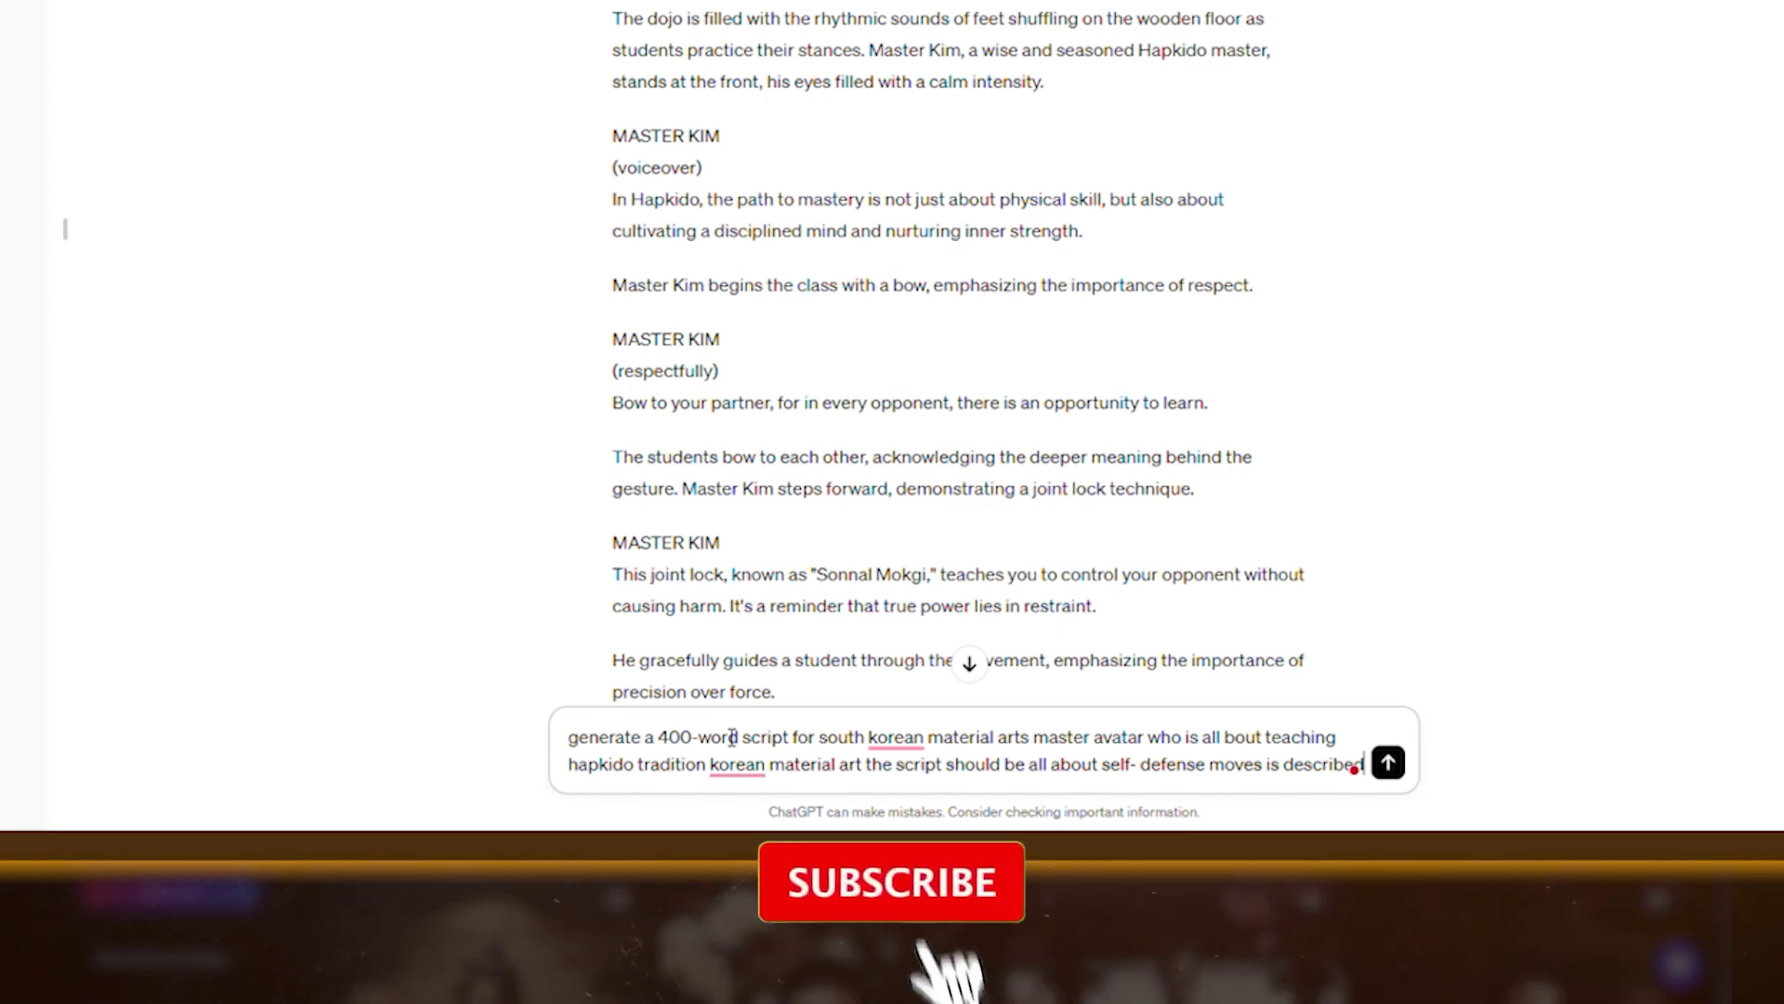
text( in detail and he's not just dishing out physical)
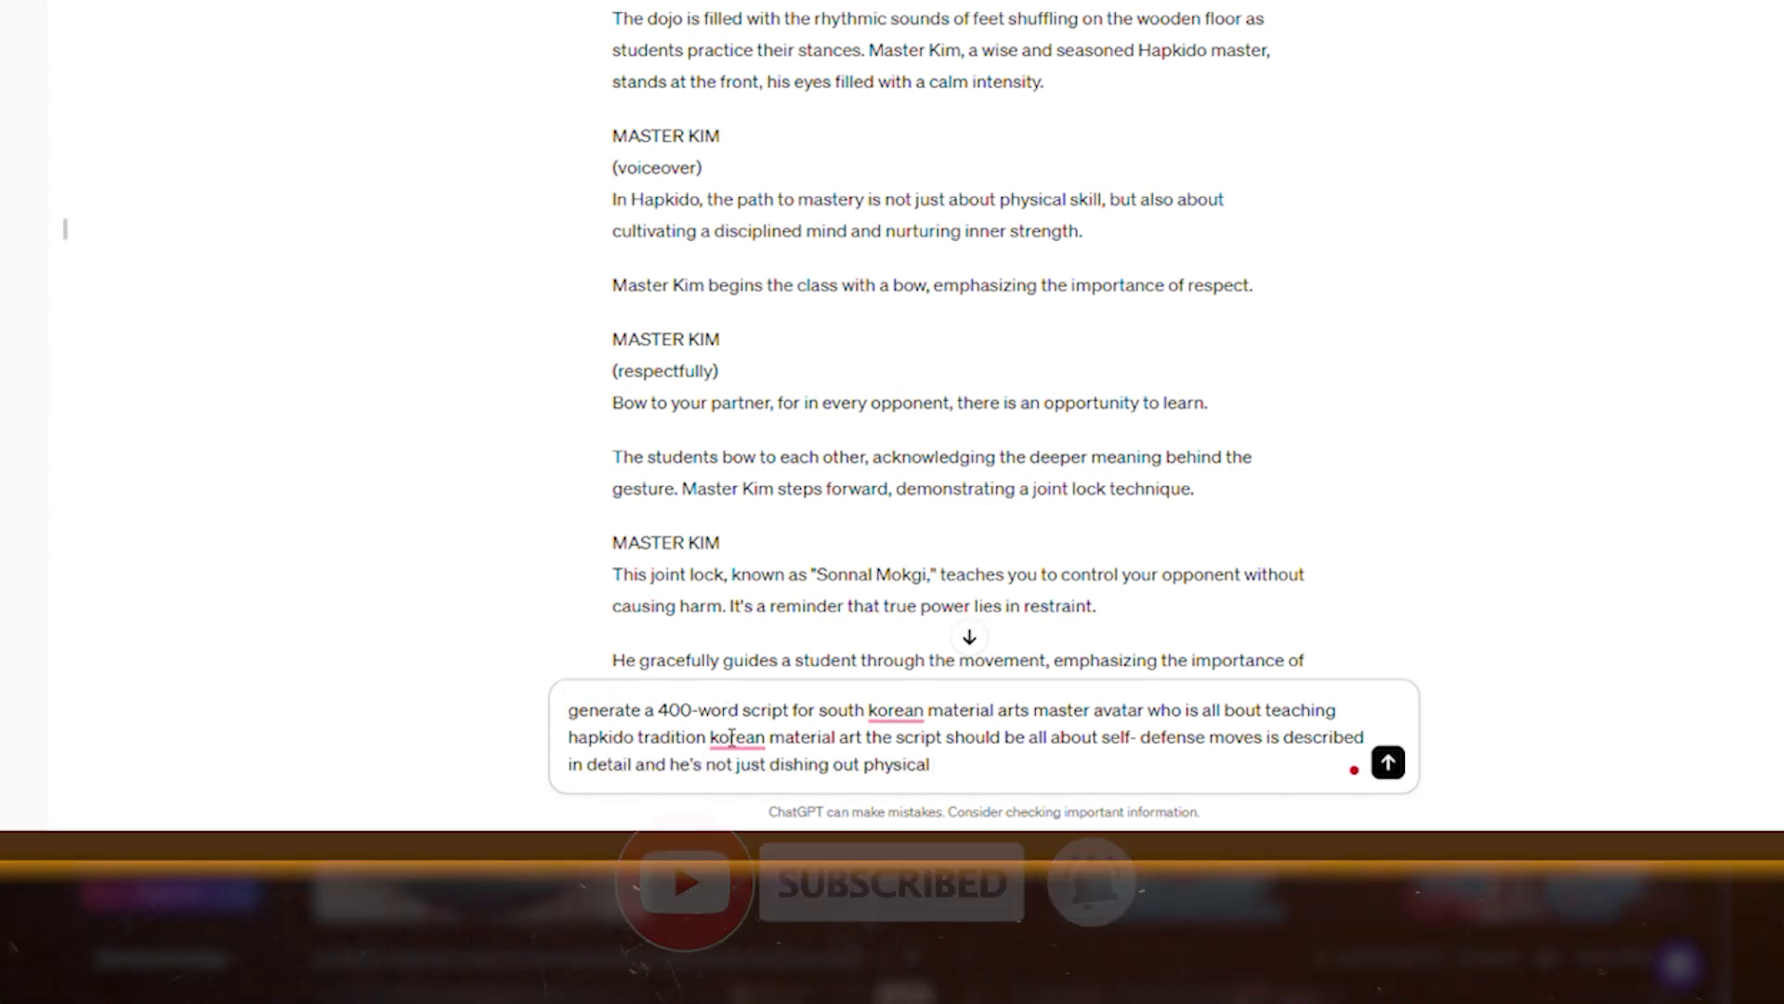
text( skill. he's all about the philosophical side of mate)
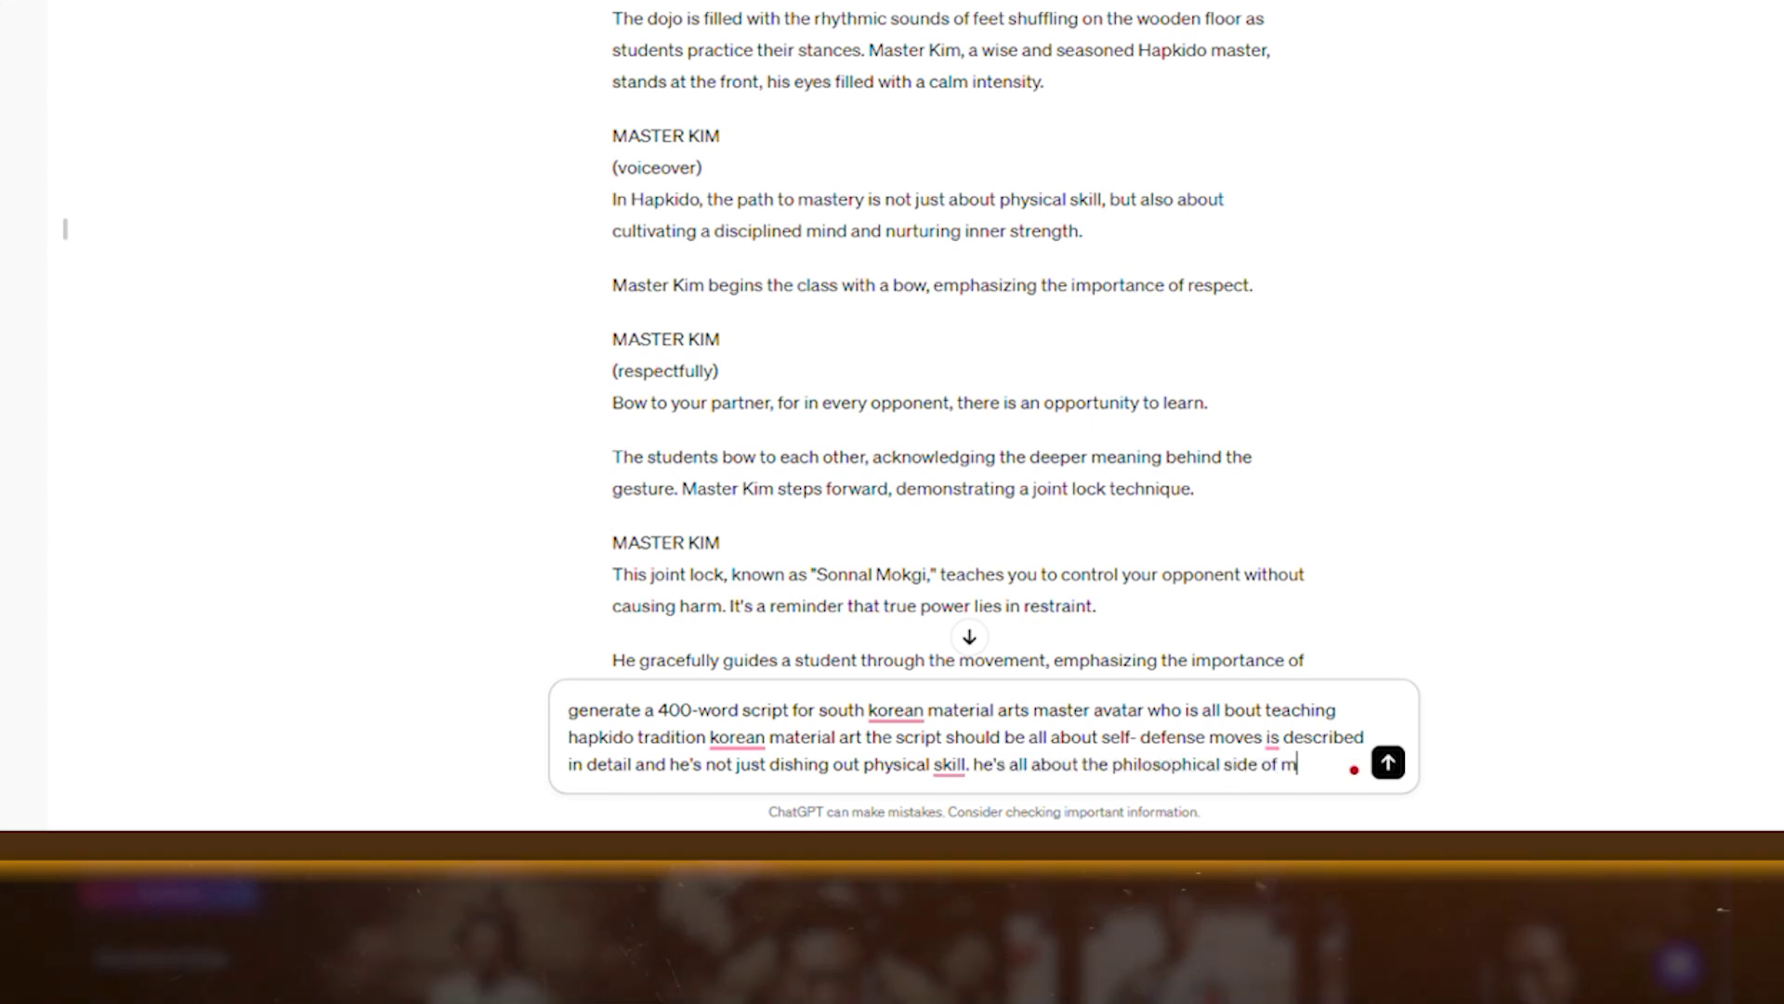
text(rial arts preaching about descpline respect)
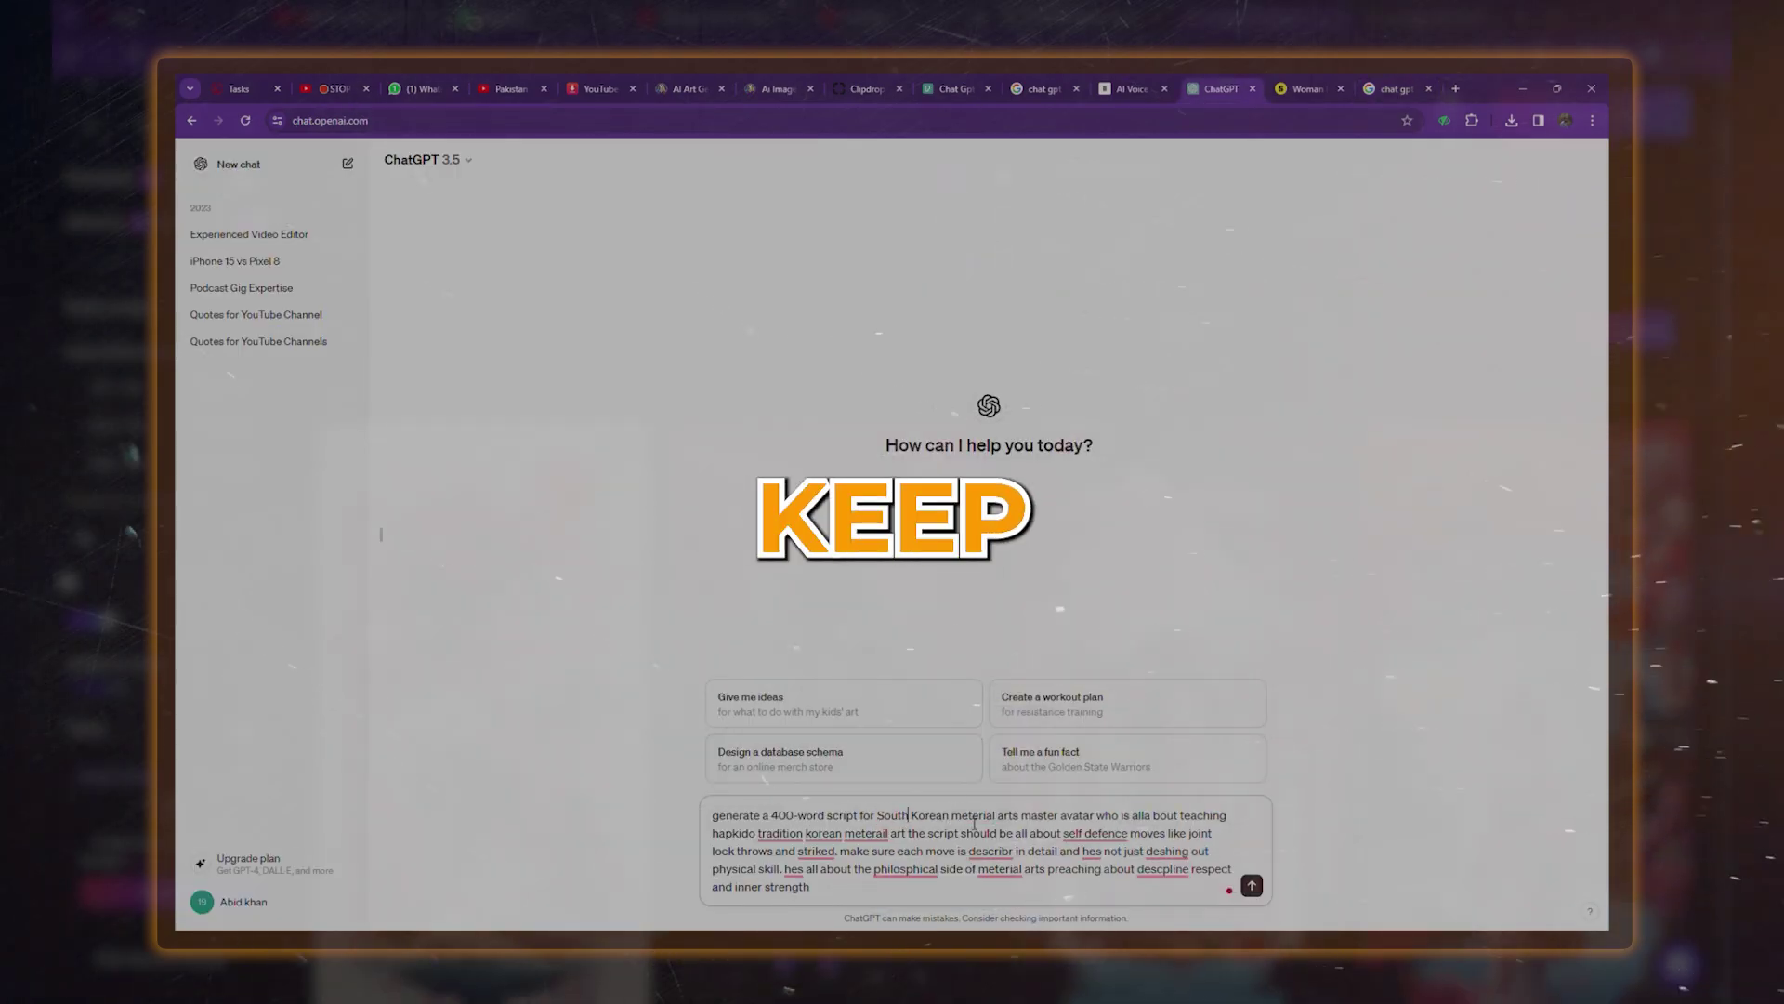
Step: Apply the suggested spelling and capitalisation corrections in the opening lines of the prompt, including "Korean" and "material"
click(920, 740)
mouse_move(972, 815)
click(978, 714)
mouse_move(826, 833)
click(836, 732)
mouse_move(1092, 852)
click(1111, 726)
click(1124, 741)
Step: Correct the misspelled words in the prompt's third line to "strikes", "described" and "dishing"
mouse_move(816, 851)
click(817, 755)
mouse_move(991, 851)
click(996, 737)
mouse_move(1177, 851)
click(1183, 731)
click(1140, 712)
Step: Correct the misspelled words in the prompt's fourth line to "he's", "philosophical" and "material"
mouse_move(793, 870)
click(799, 752)
mouse_move(906, 871)
click(892, 753)
mouse_move(1000, 871)
click(995, 752)
mouse_move(1096, 833)
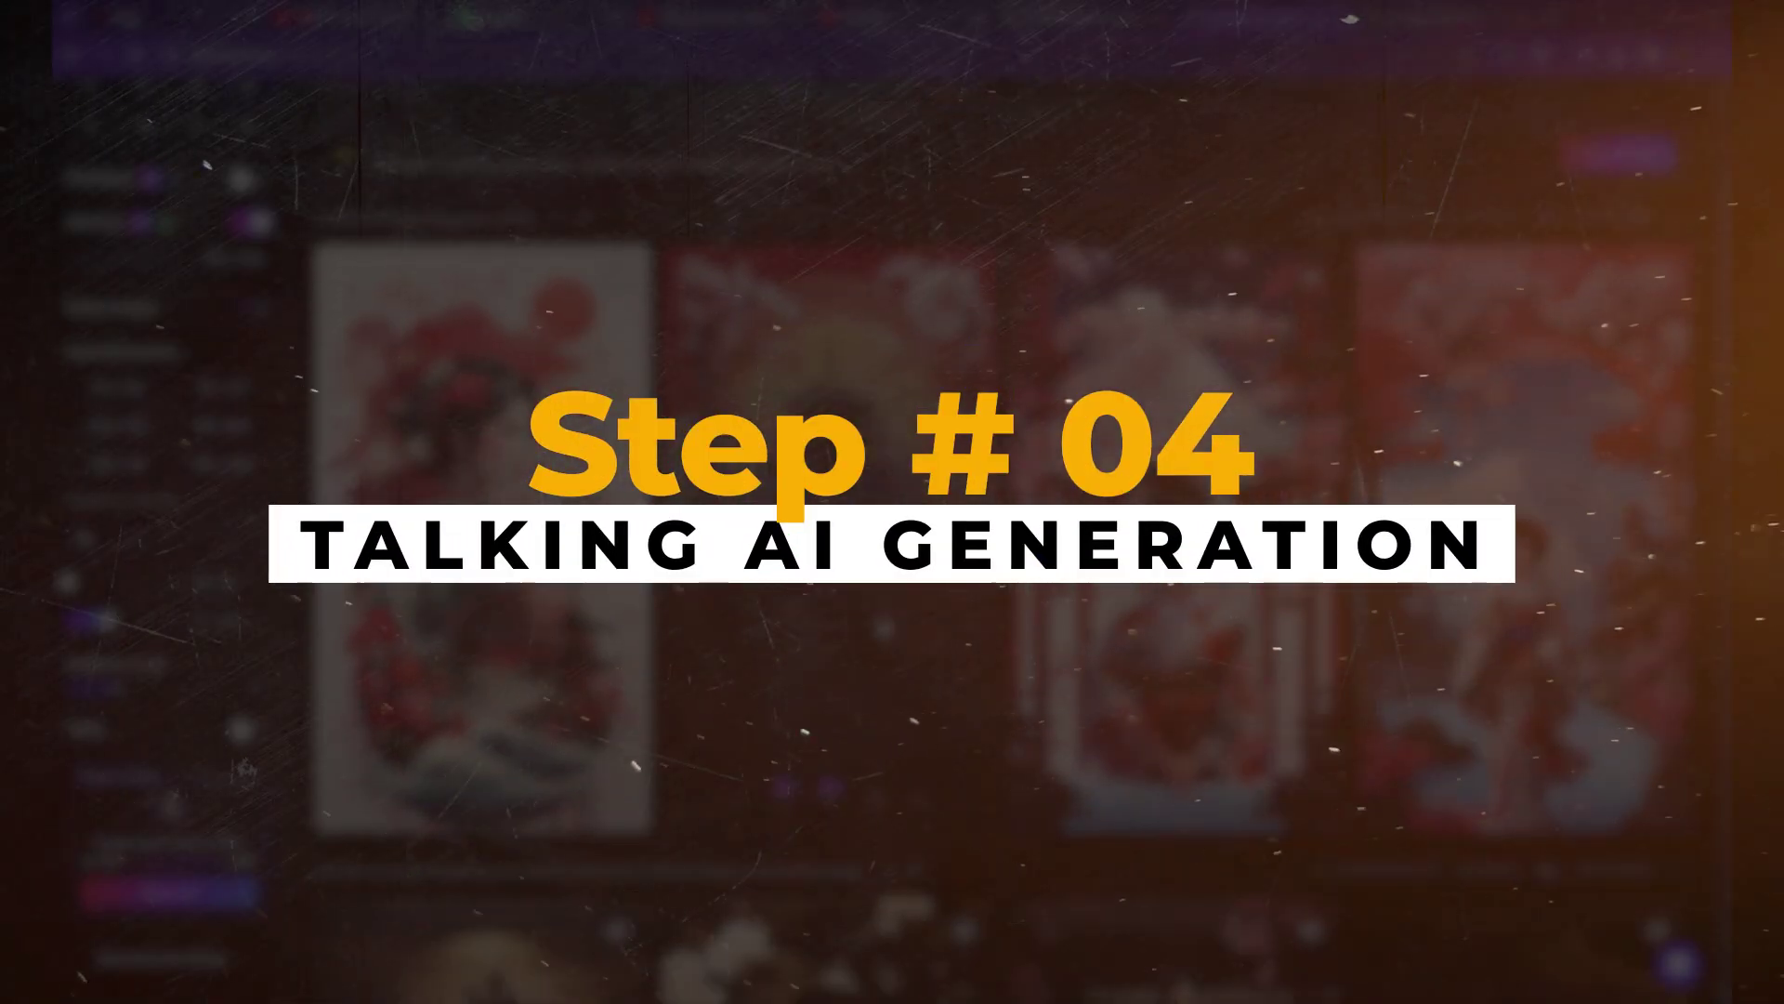
Step: Open the TokkingHeads site at app.tokkingheads.com from a new browser tab
text(app.tokki)
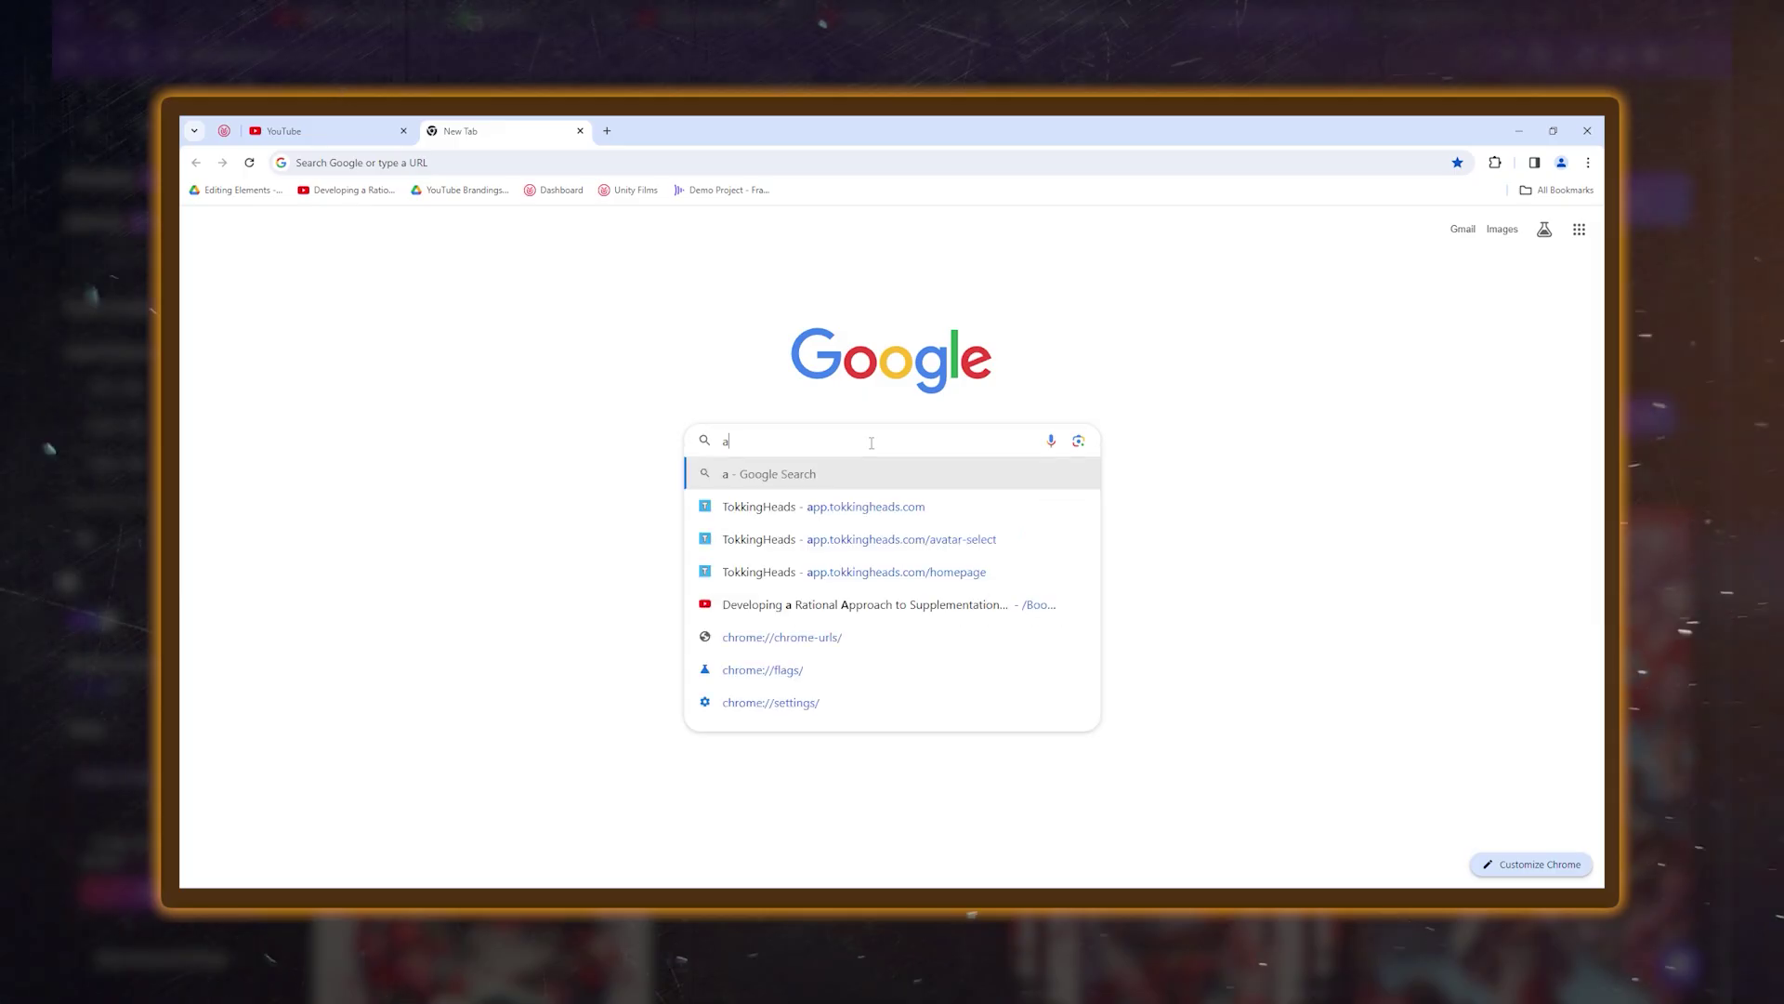
text(ngheads.com)
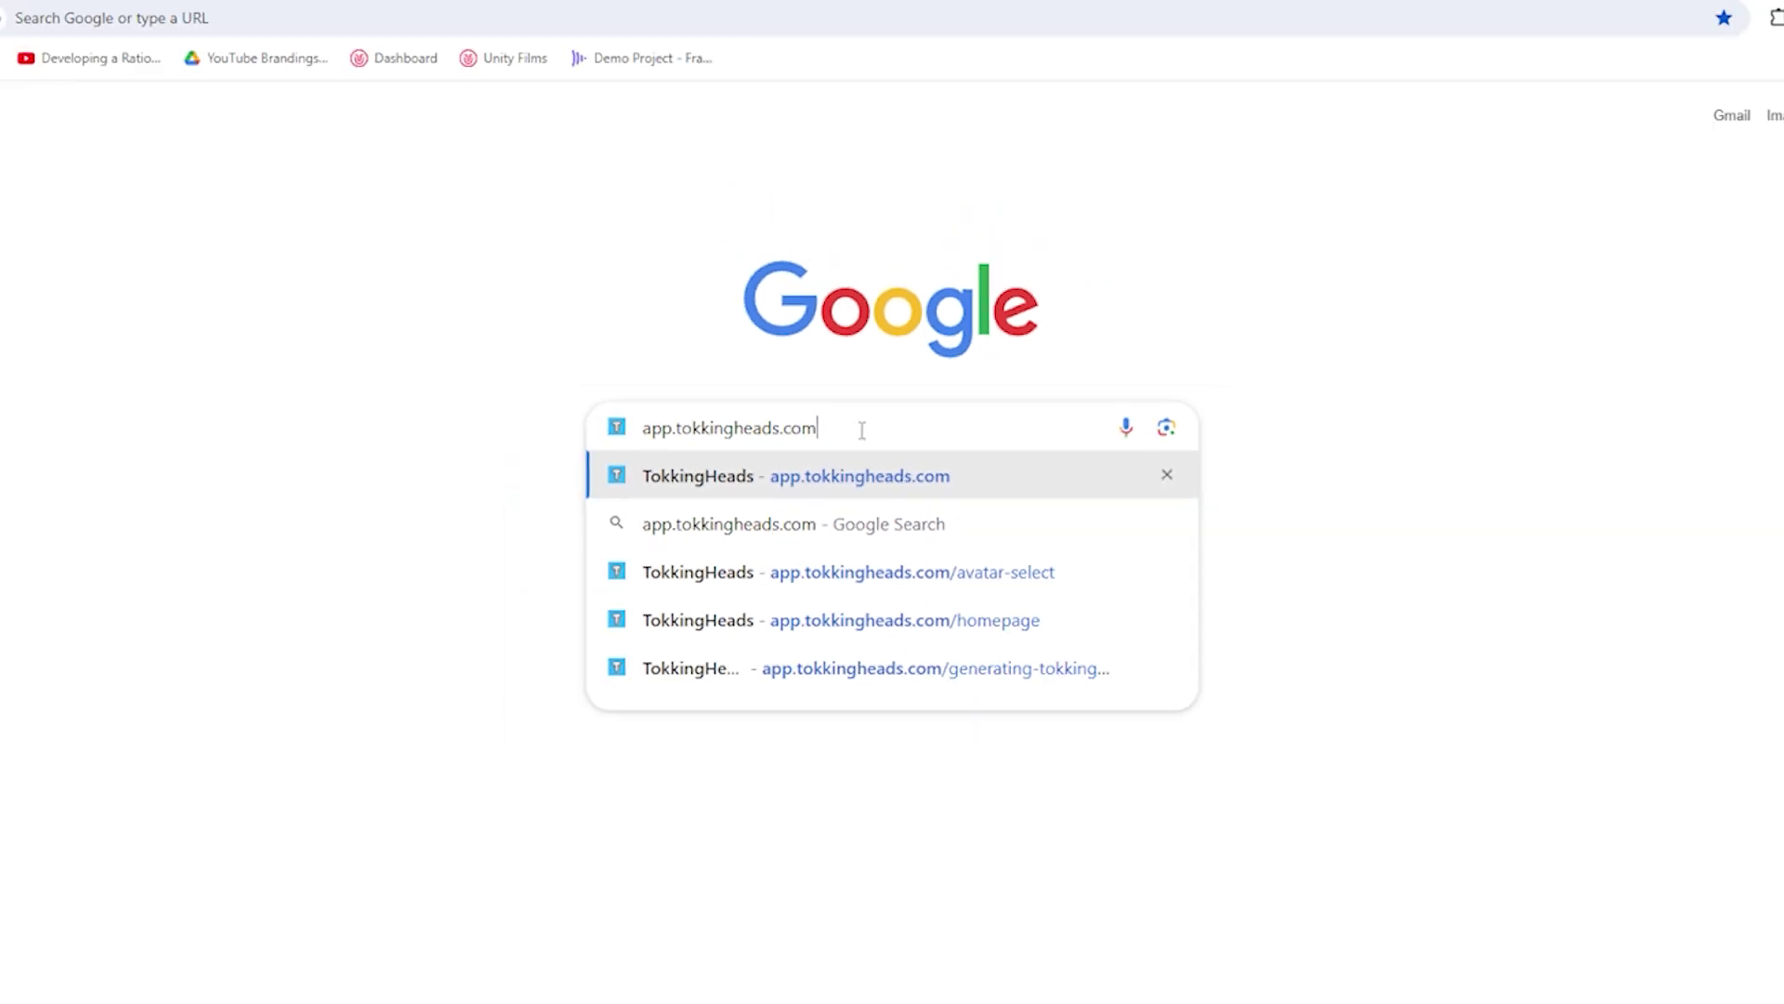
key(Return)
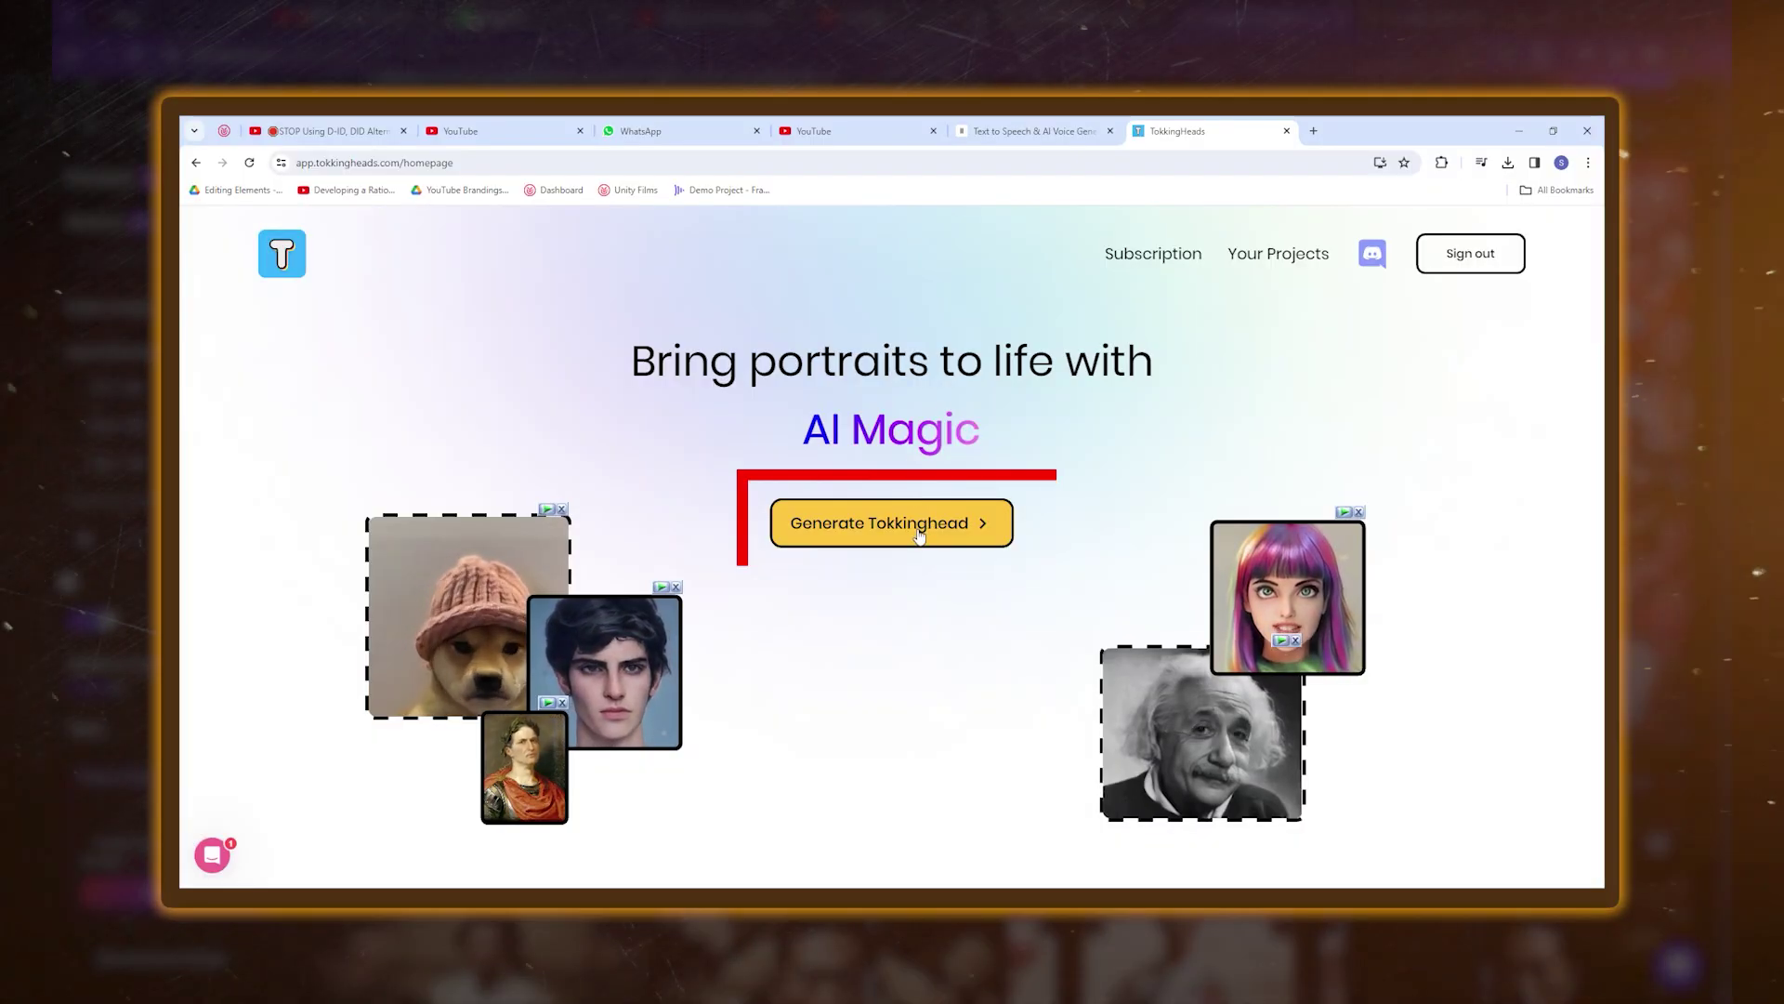
Step: Start a new Tokkinghead with the martial arts master portrait uploaded as its avatar, and proceed to the animation source step
click(919, 533)
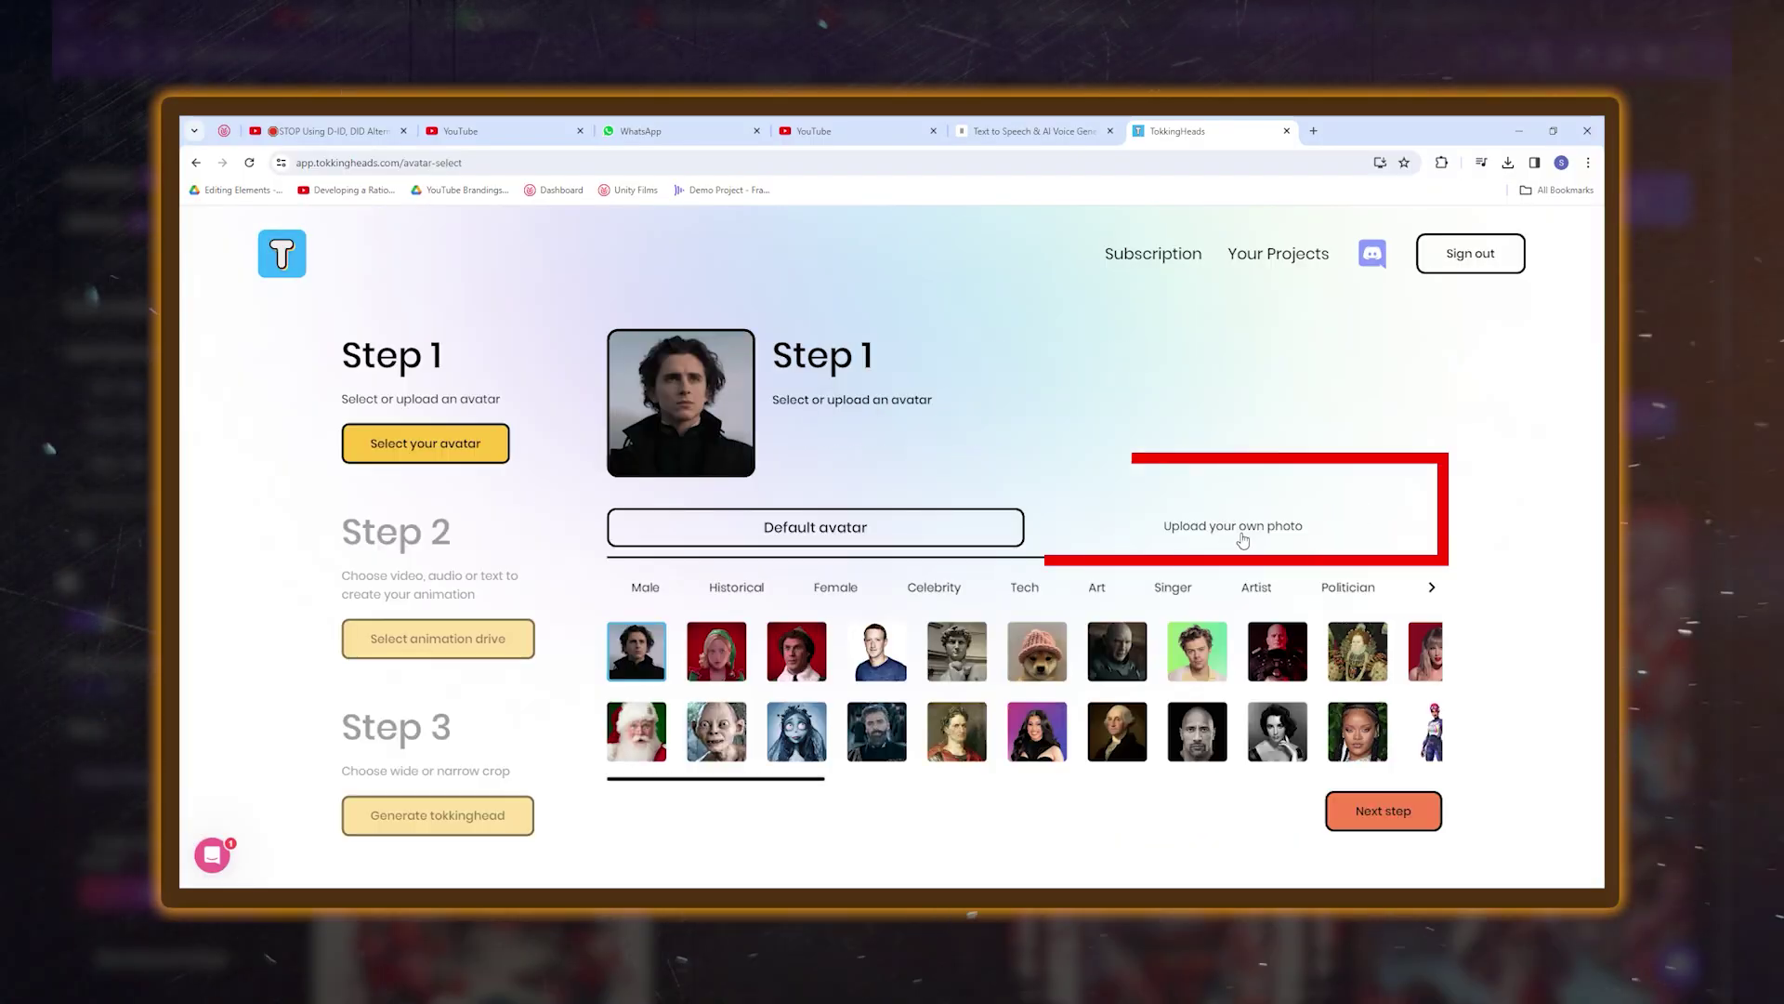
click(1242, 537)
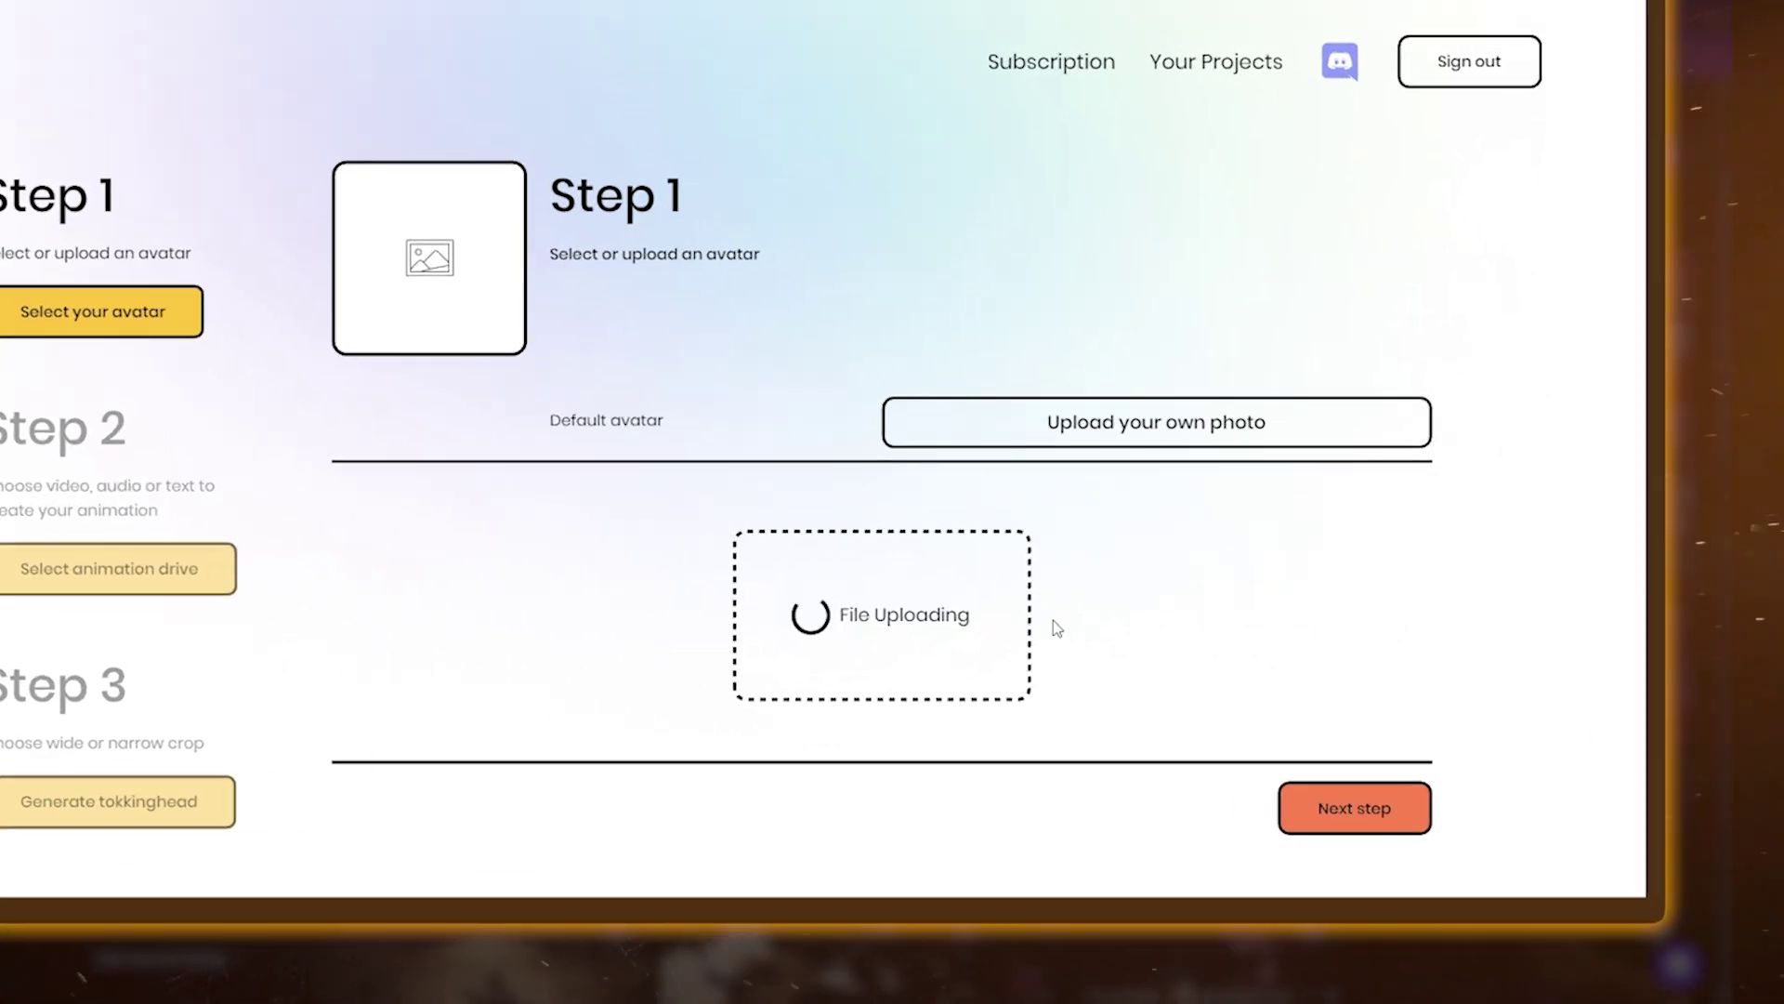
click(1376, 852)
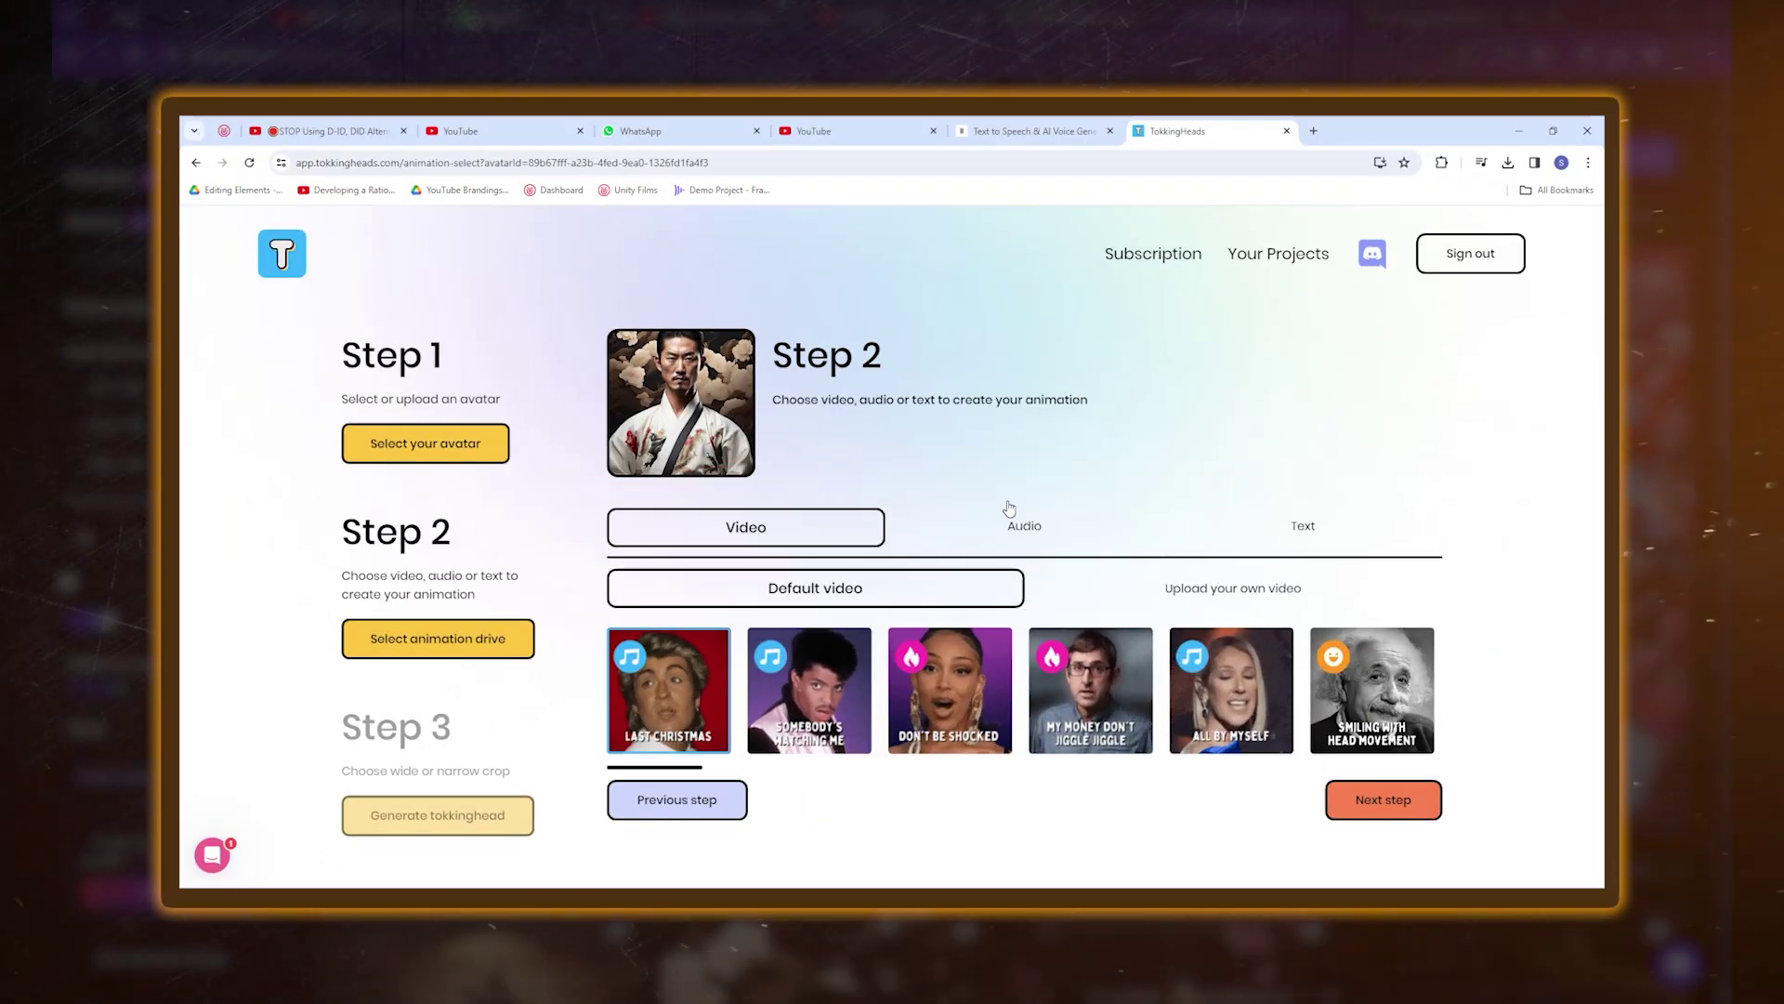
Step: Choose audio as the source that drives the avatar's animation
click(1312, 539)
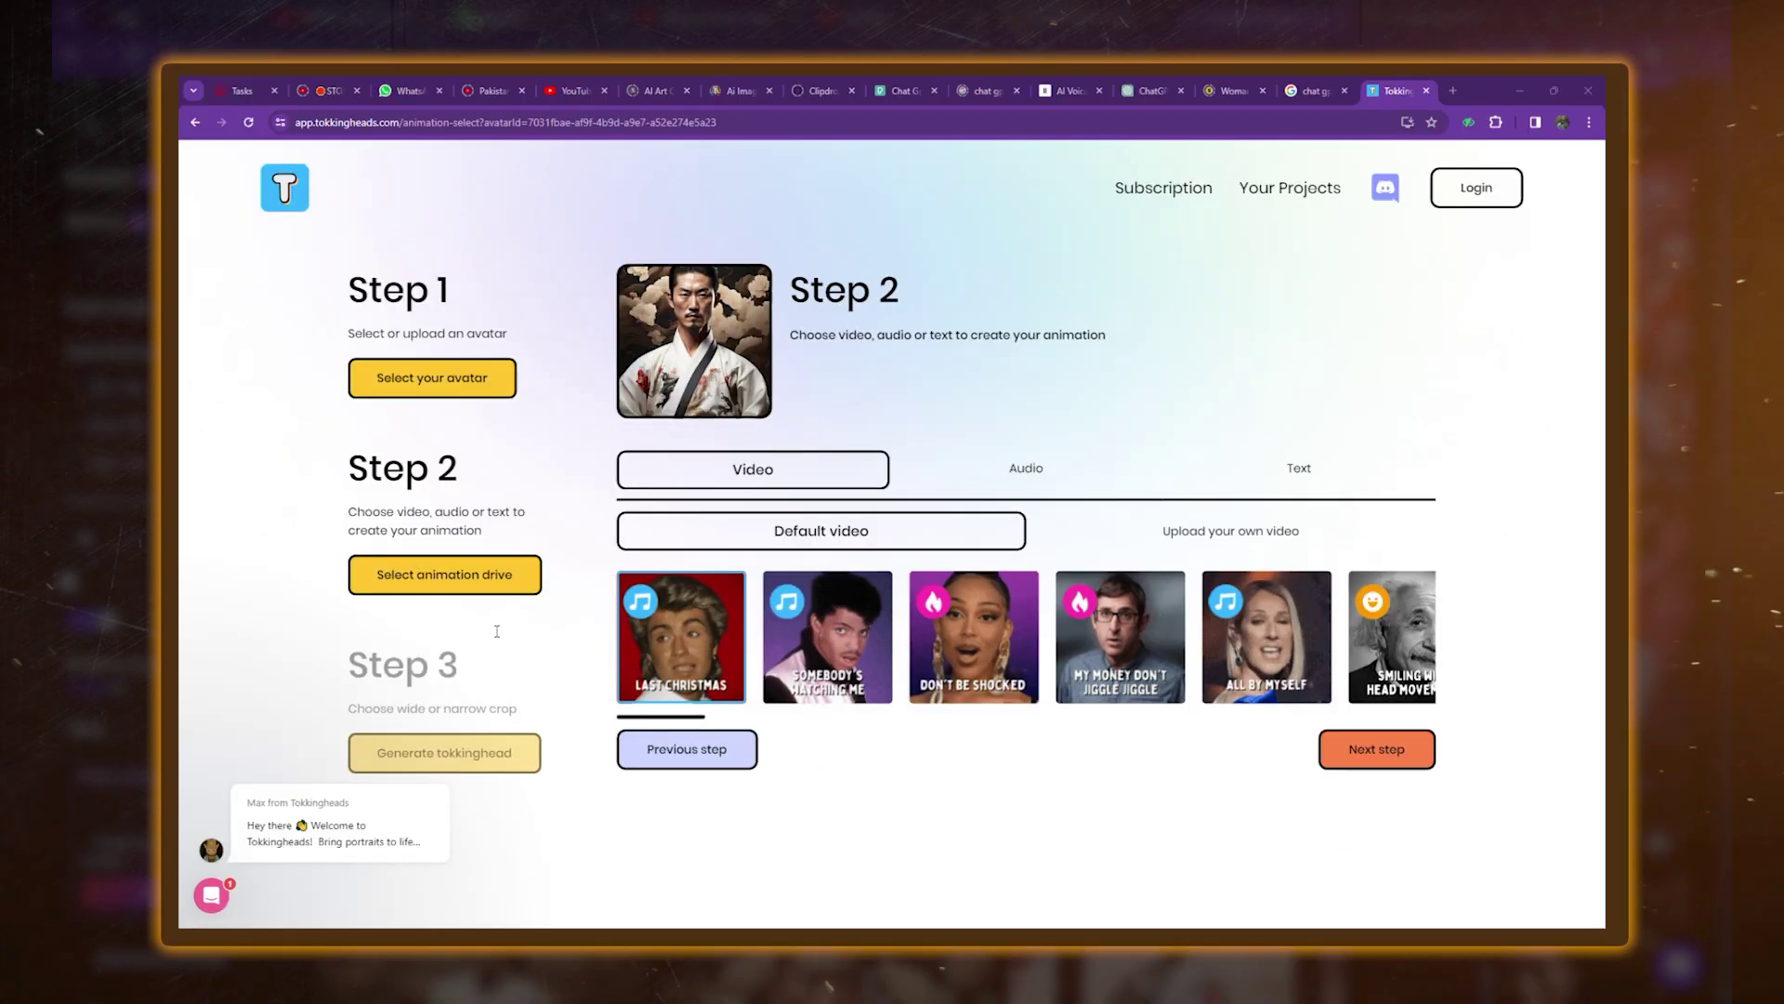
click(1043, 471)
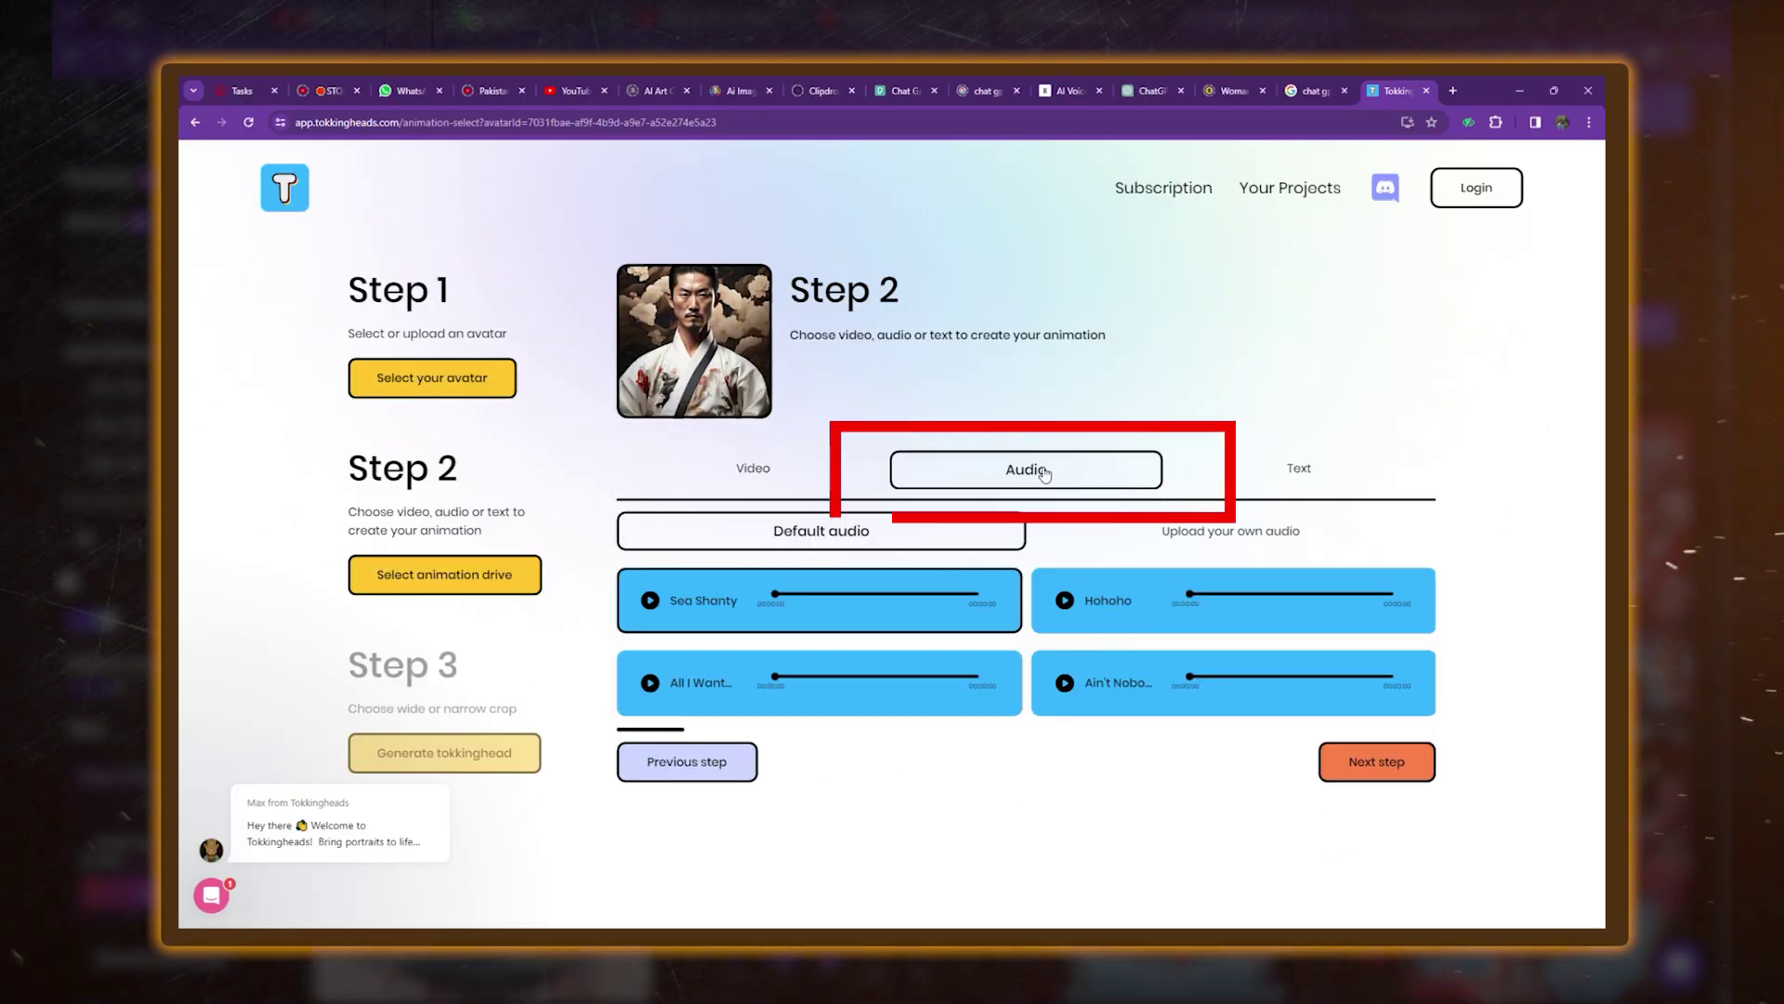